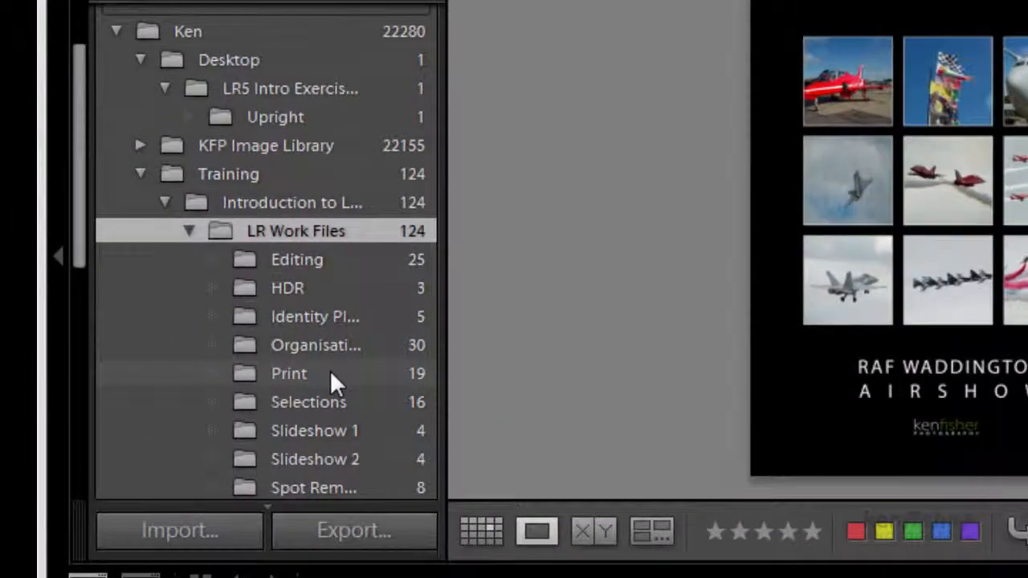
# Step: Show the photos of the Print folder in a grid with smaller thumbnails
pyautogui.click(354, 372)
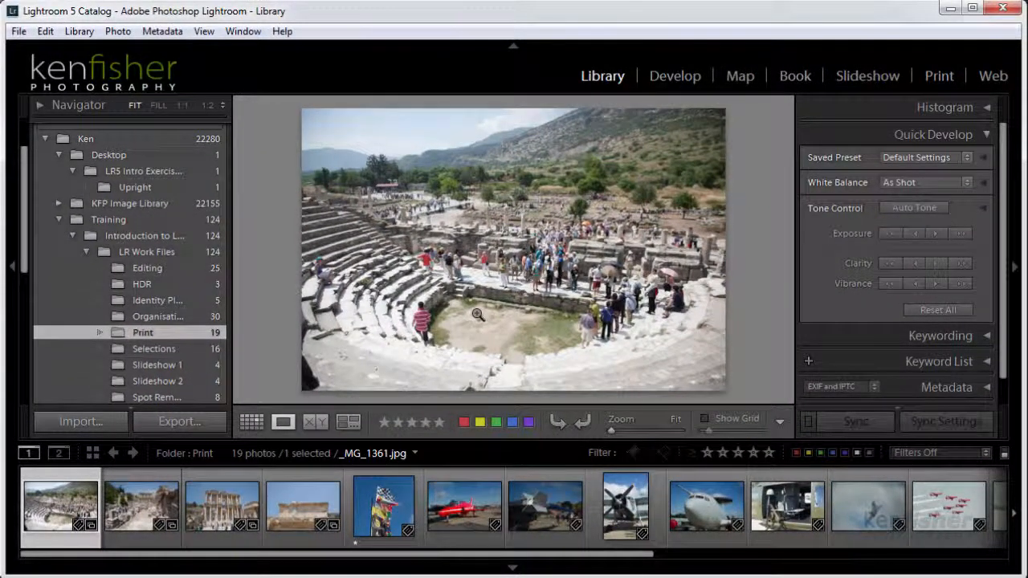
pyautogui.press('g')
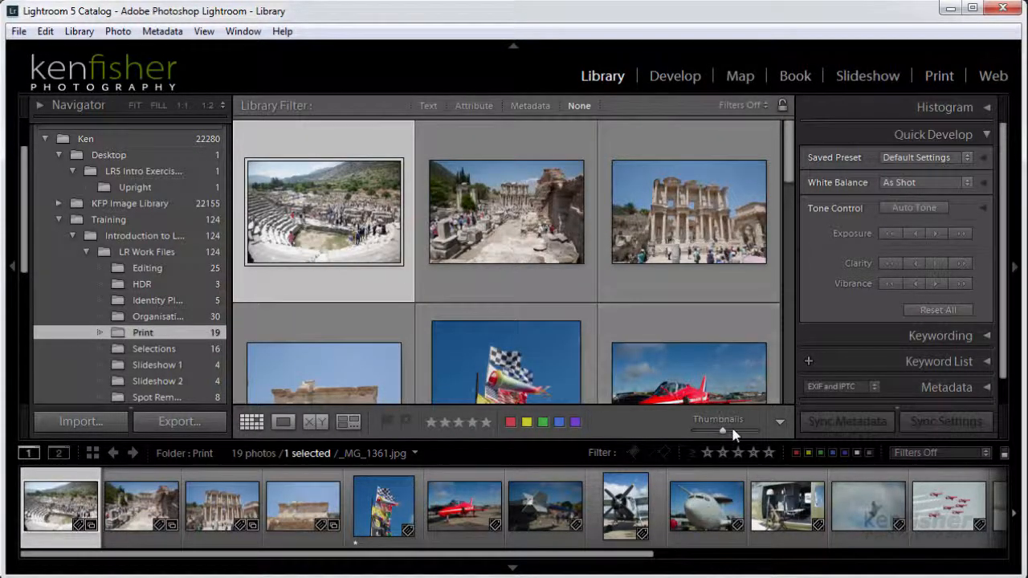
pyautogui.moveTo(790, 181); pyautogui.dragTo(781, 212)
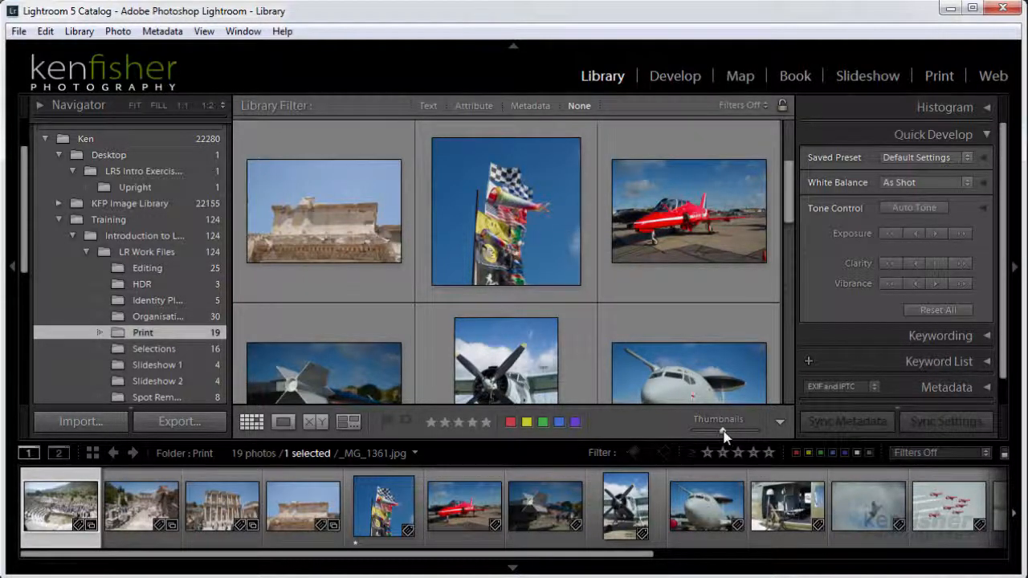
pyautogui.moveTo(721, 431); pyautogui.dragTo(707, 436)
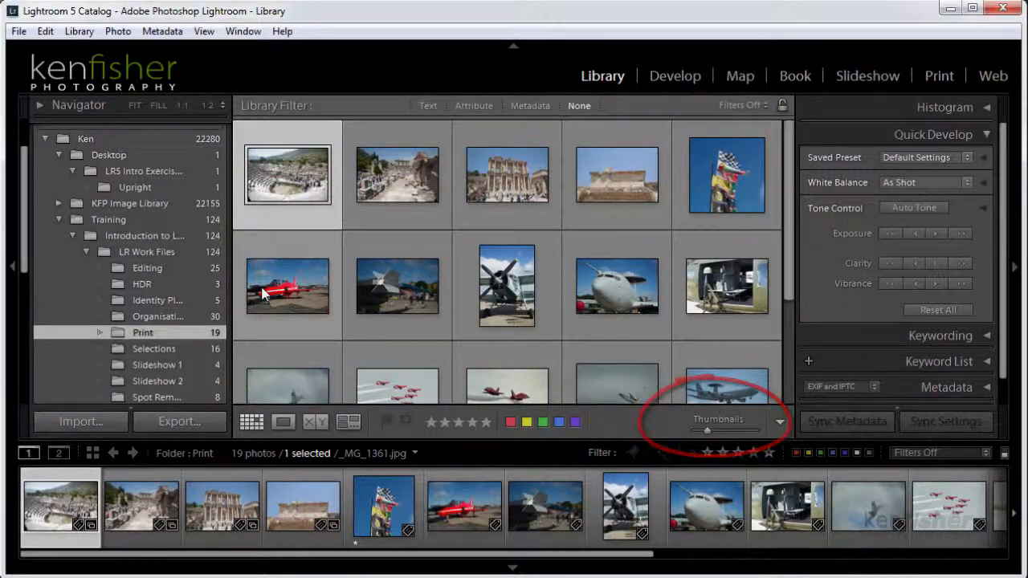
# Step: Select the nine consecutive airshow photos from the flags to the pair of red jets and open them in the Print module
pyautogui.click(727, 195)
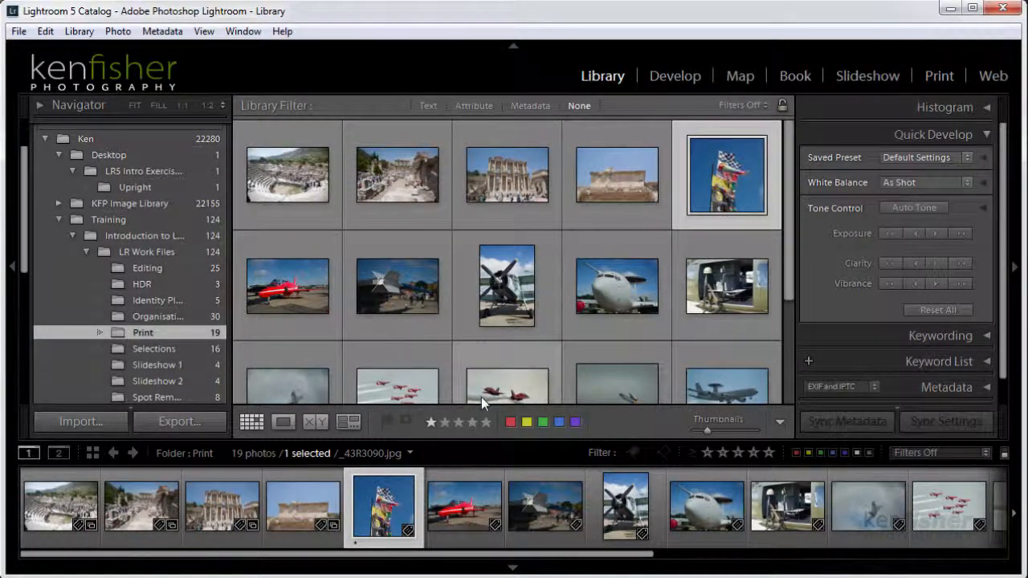
pyautogui.keyDown('shift'); pyautogui.click(502, 381); pyautogui.keyUp('shift')
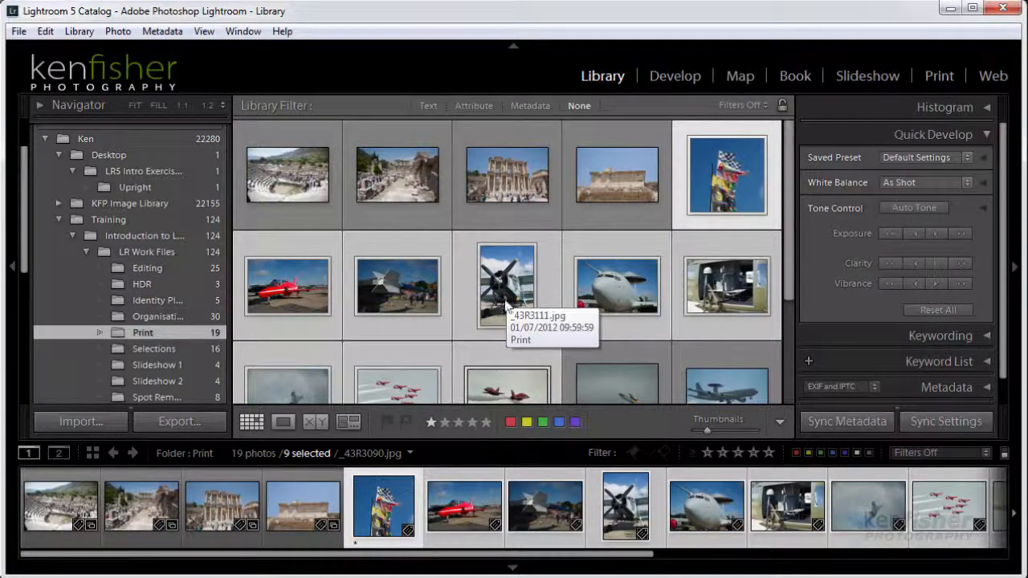
pyautogui.click(939, 77)
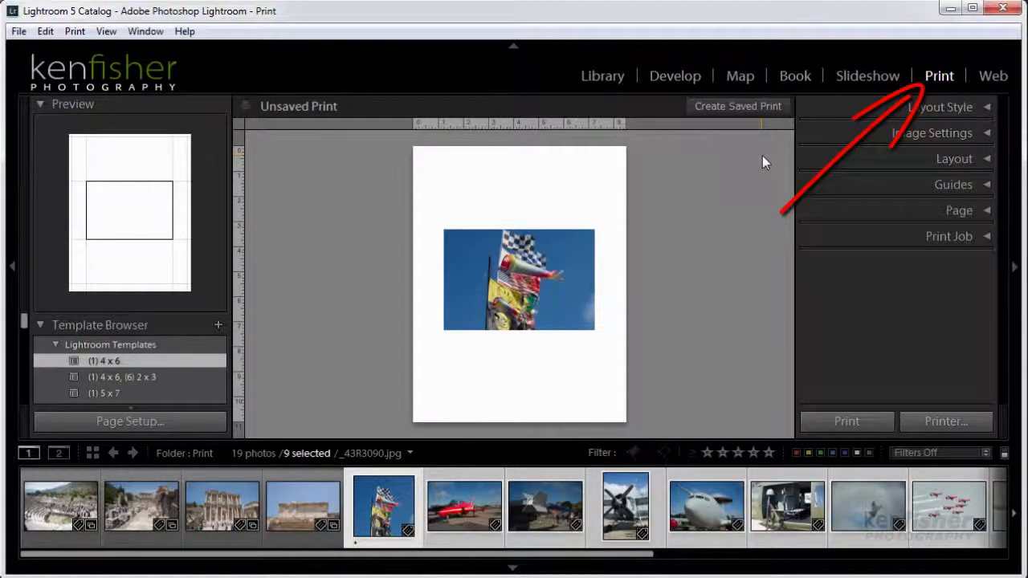
# Step: Apply the (1) 4 x 6 print template and display the layout style and image settings
pyautogui.click(986, 109)
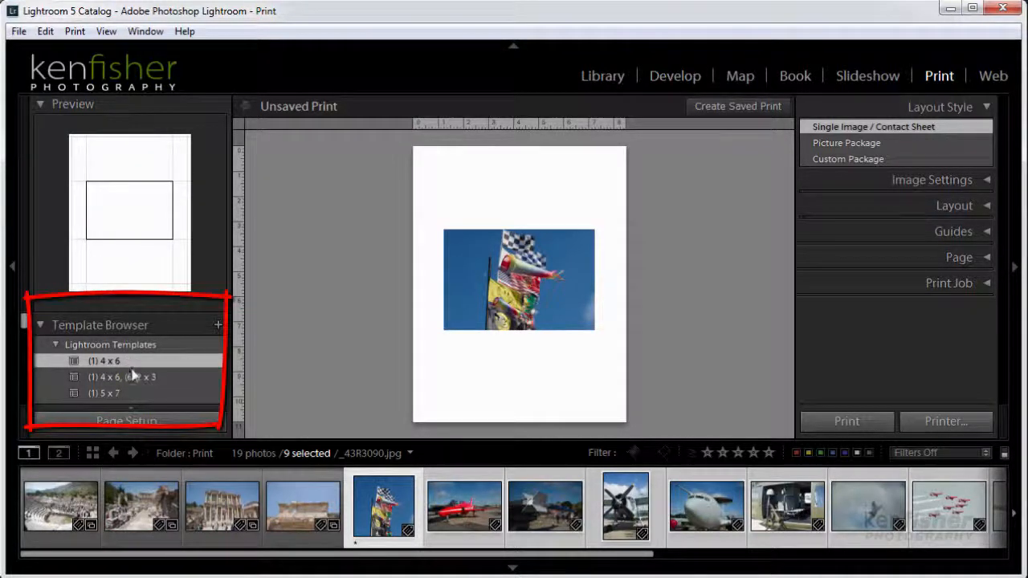
pyautogui.click(115, 393)
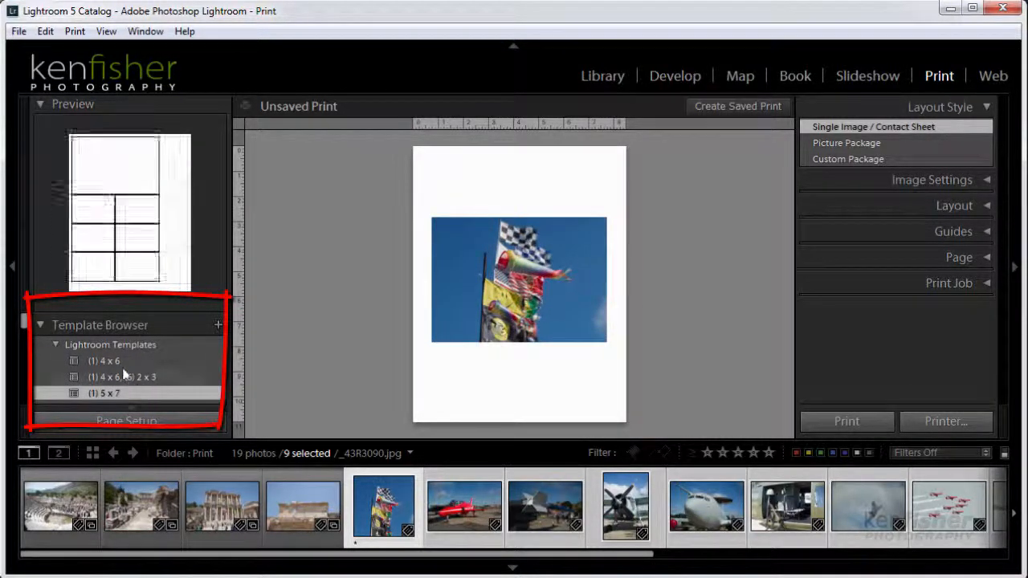
pyautogui.click(127, 362)
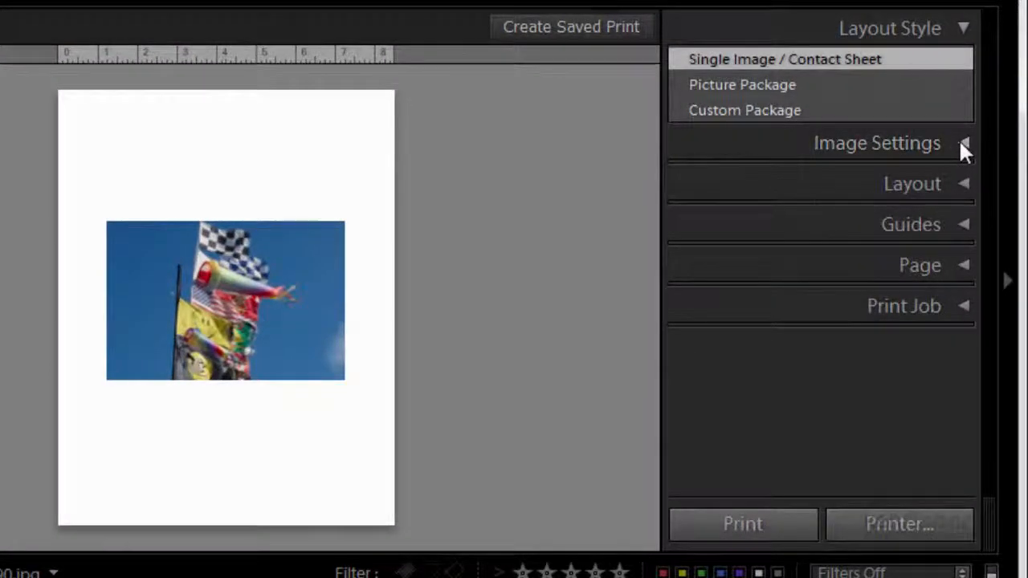
pyautogui.click(963, 144)
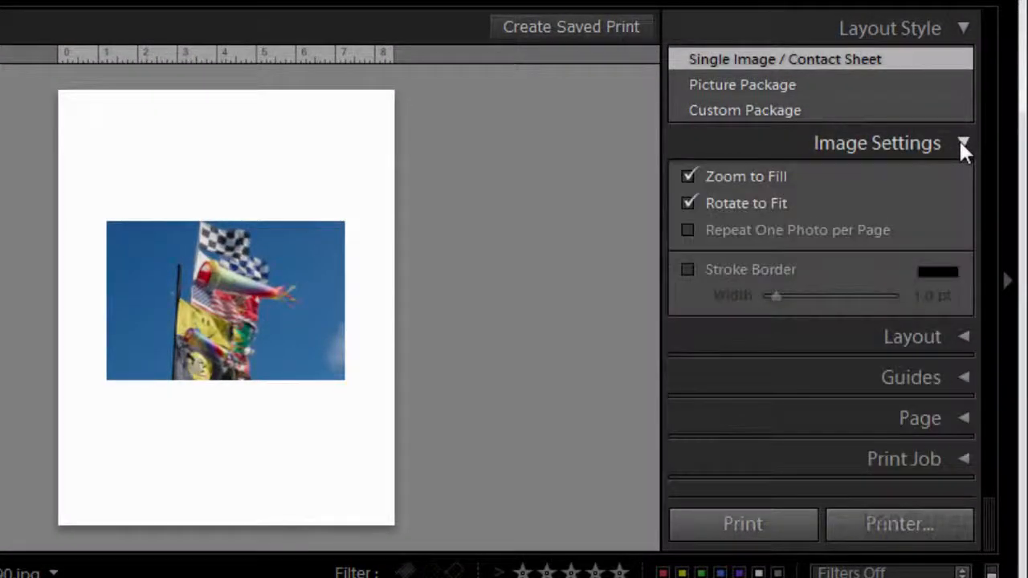
pyautogui.click(688, 177)
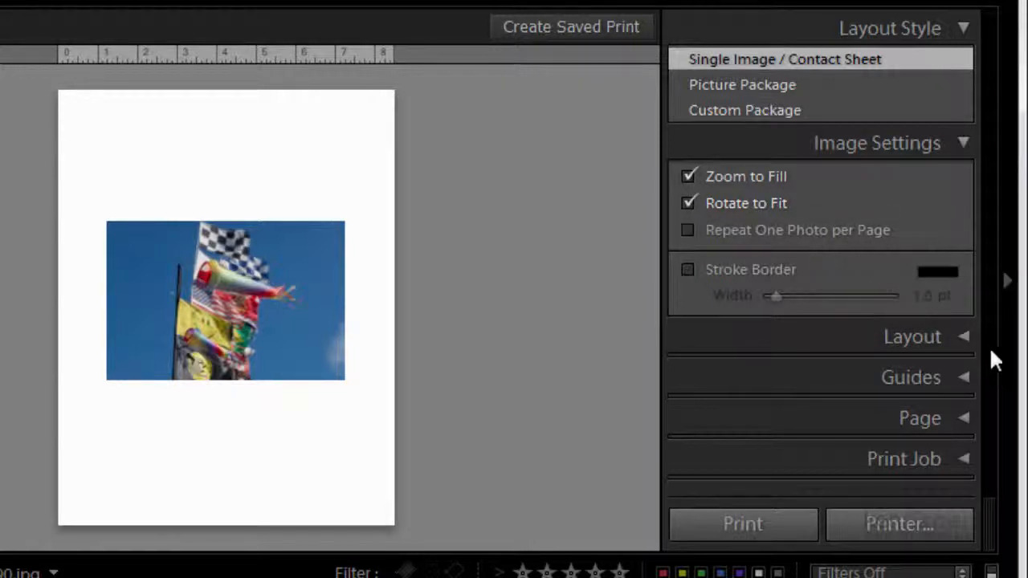
# Step: Set the left and right page margins of the print layout to 1.00 in each
pyautogui.click(958, 333)
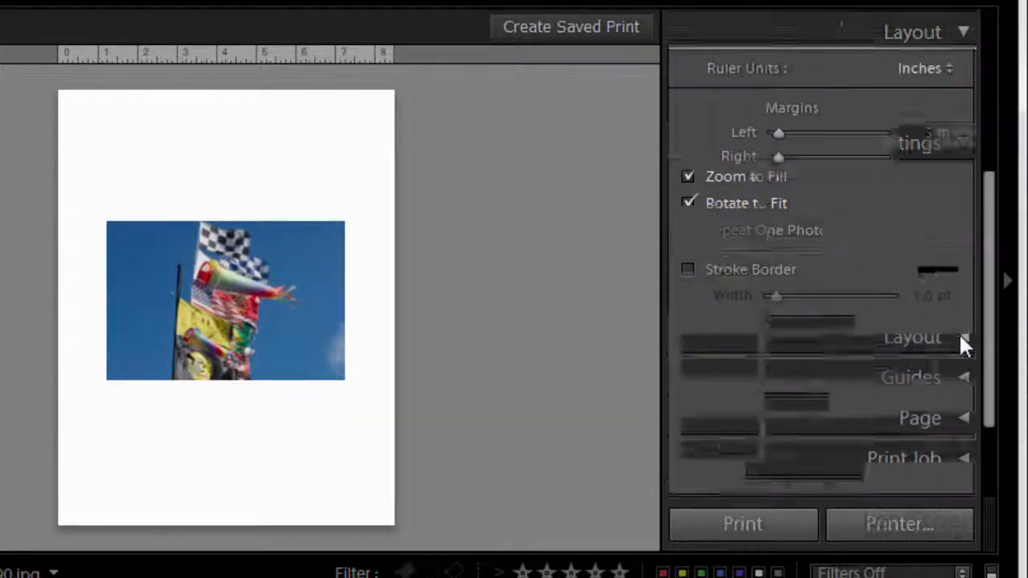
pyautogui.moveTo(991, 326); pyautogui.dragTo(995, 299)
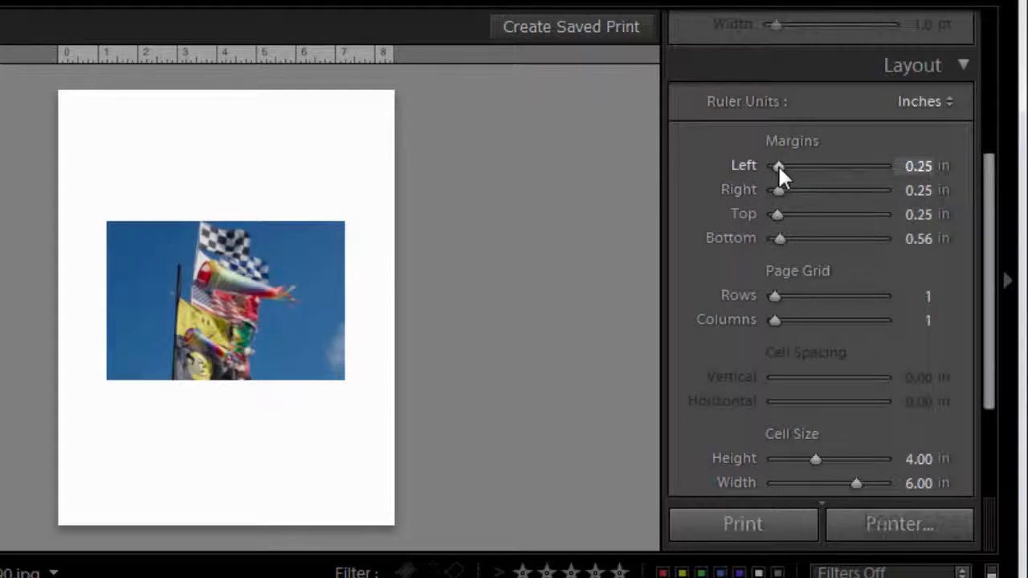
pyautogui.moveTo(778, 166); pyautogui.dragTo(790, 168)
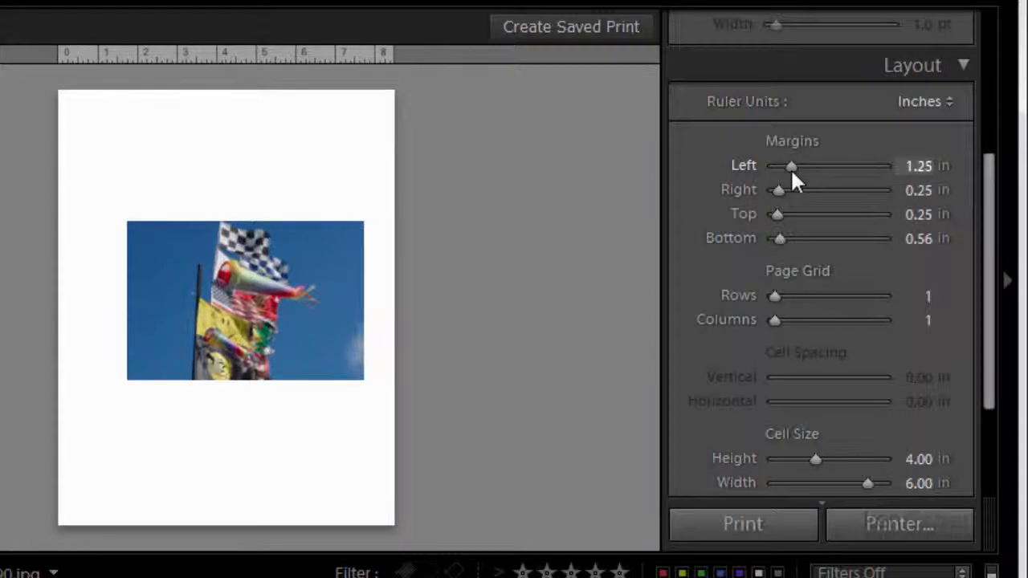
pyautogui.click(919, 166)
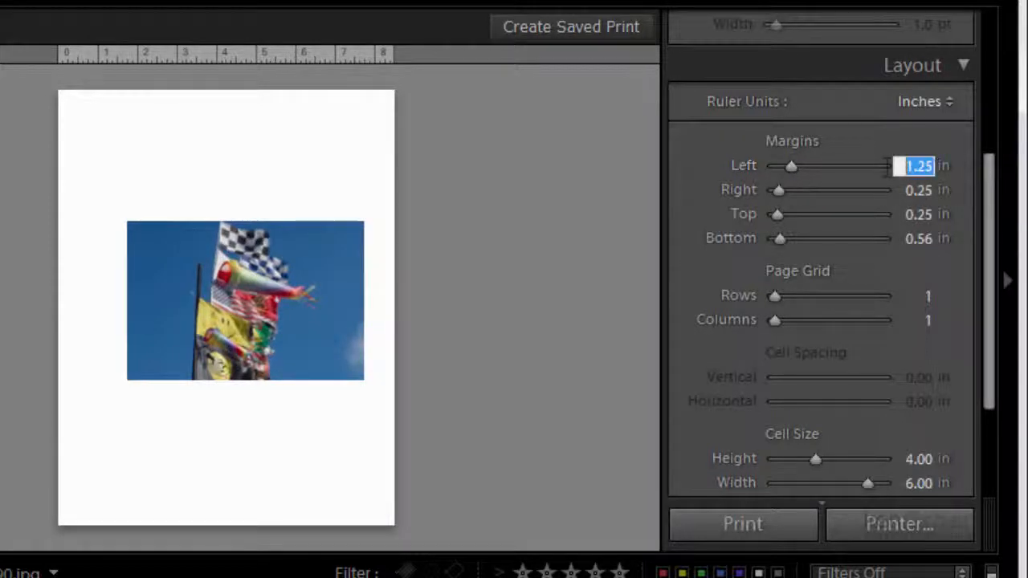
pyautogui.write('1')
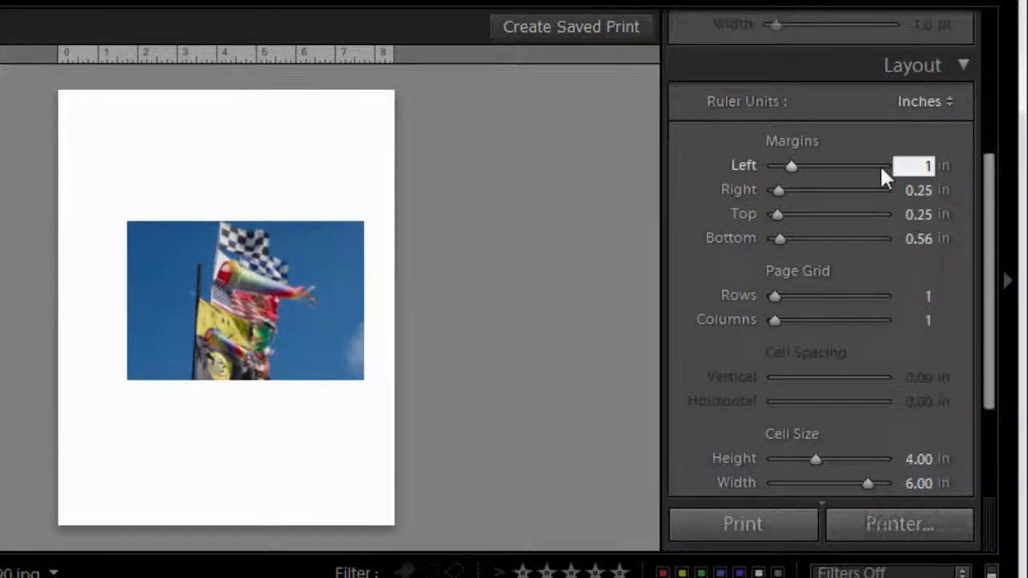
pyautogui.click(922, 190)
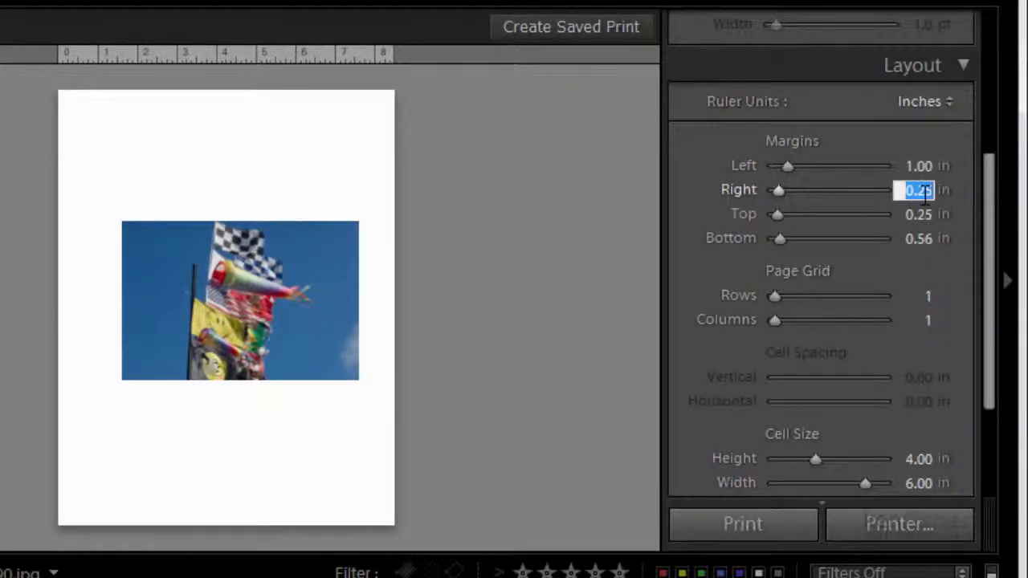
pyautogui.write('1')
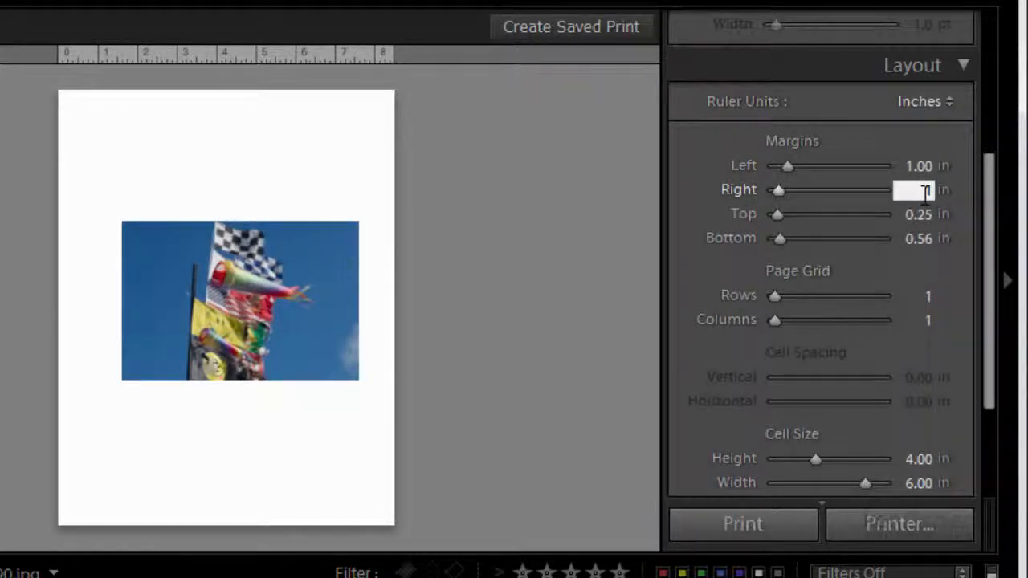
pyautogui.press('Return')
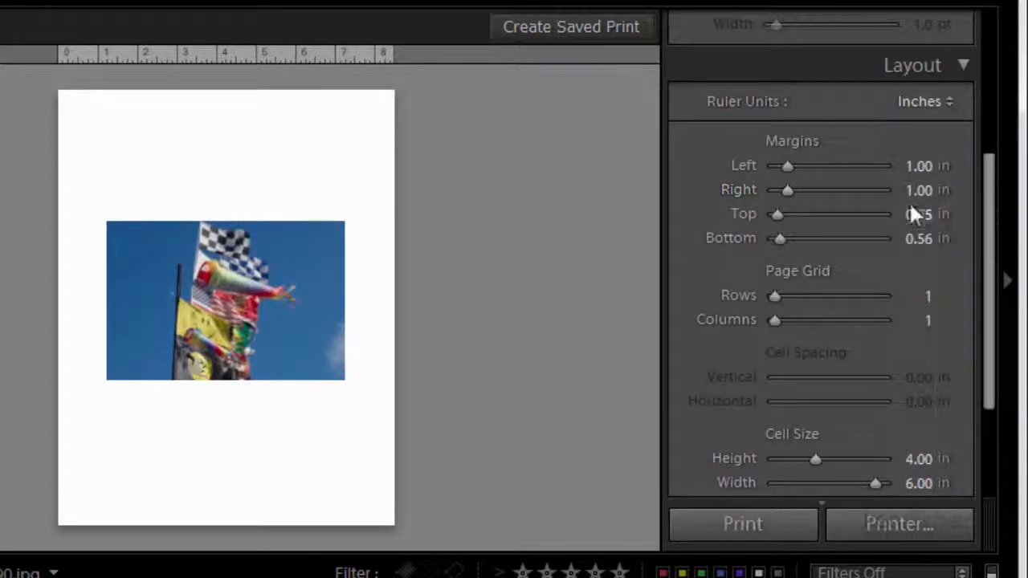
# Step: Build a page grid of 3 rows and 3 columns with a top margin of 0.60 in and a bottom margin of 4.65 in
pyautogui.moveTo(777, 213); pyautogui.dragTo(829, 242)
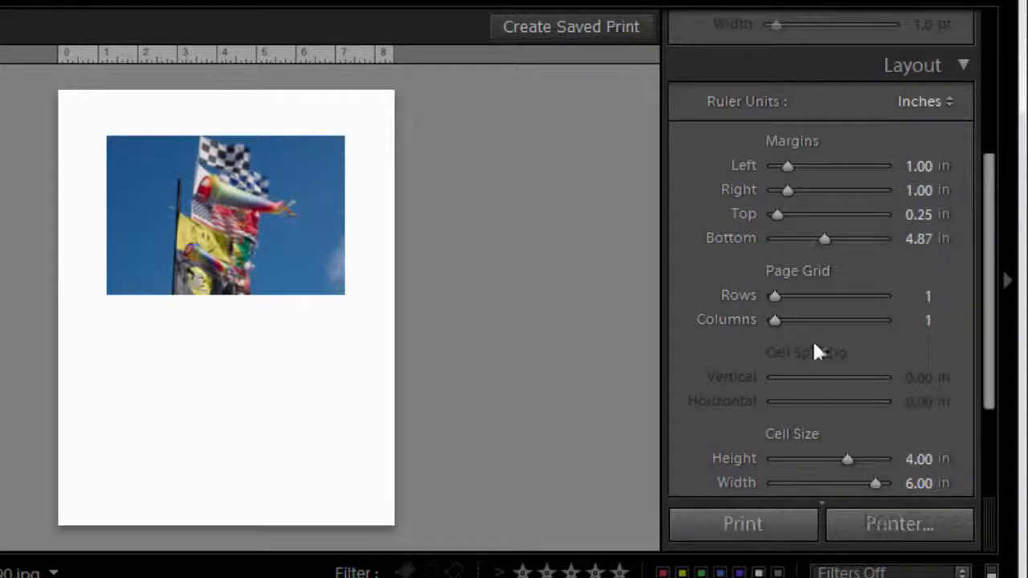
pyautogui.moveTo(775, 296); pyautogui.dragTo(791, 351)
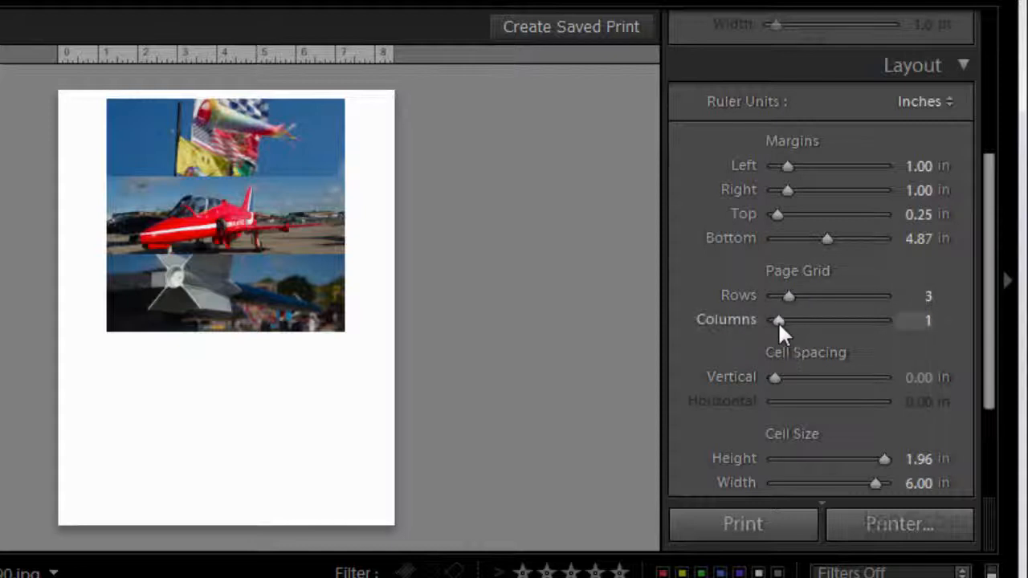
pyautogui.moveTo(778, 321); pyautogui.dragTo(793, 323)
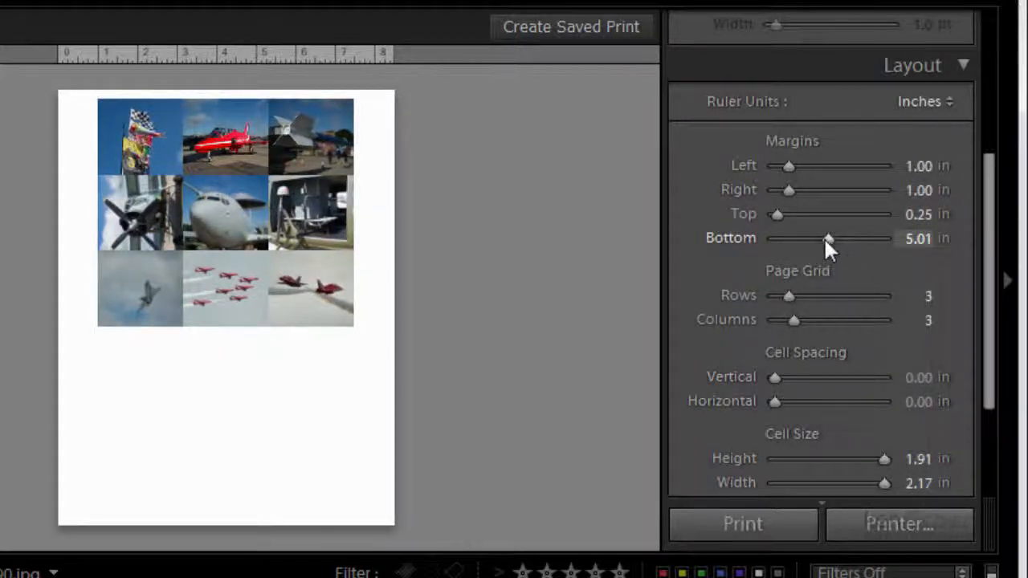
pyautogui.moveTo(826, 237); pyautogui.dragTo(783, 214)
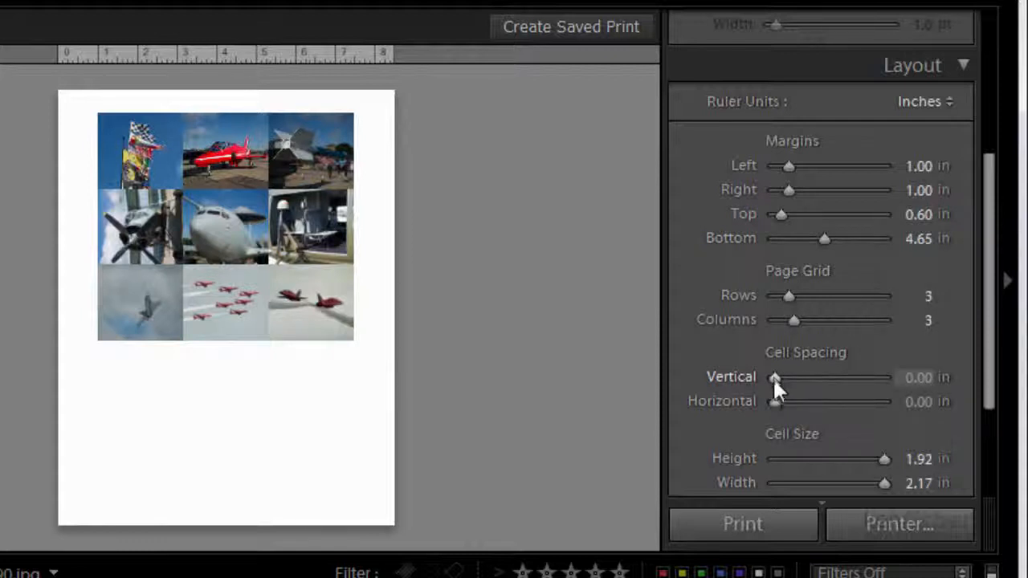
# Step: Set the cell spacing to about 0.27 in vertically and 0.23 in horizontally
pyautogui.moveTo(774, 377); pyautogui.dragTo(785, 378)
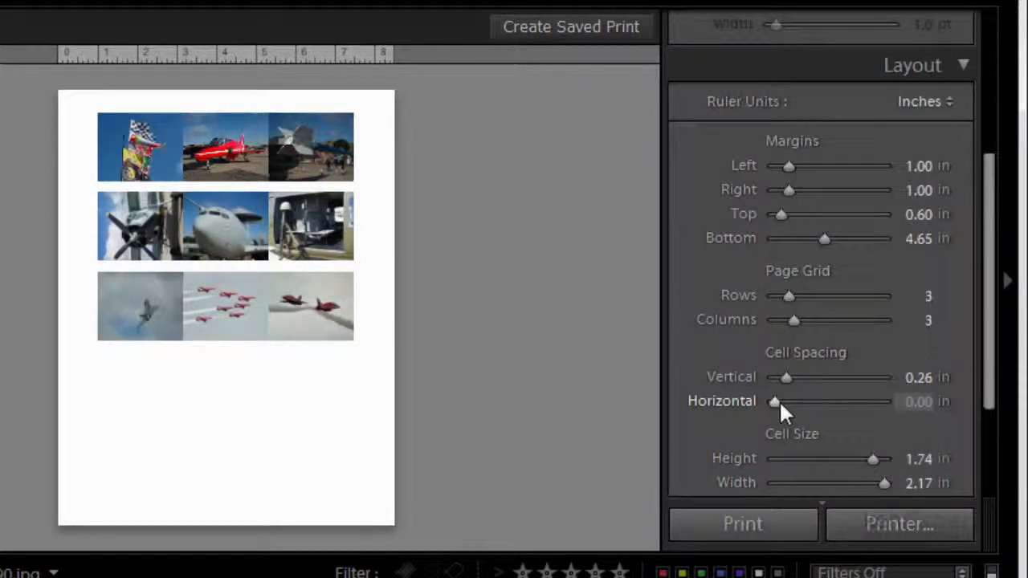
pyautogui.moveTo(774, 400); pyautogui.dragTo(784, 400)
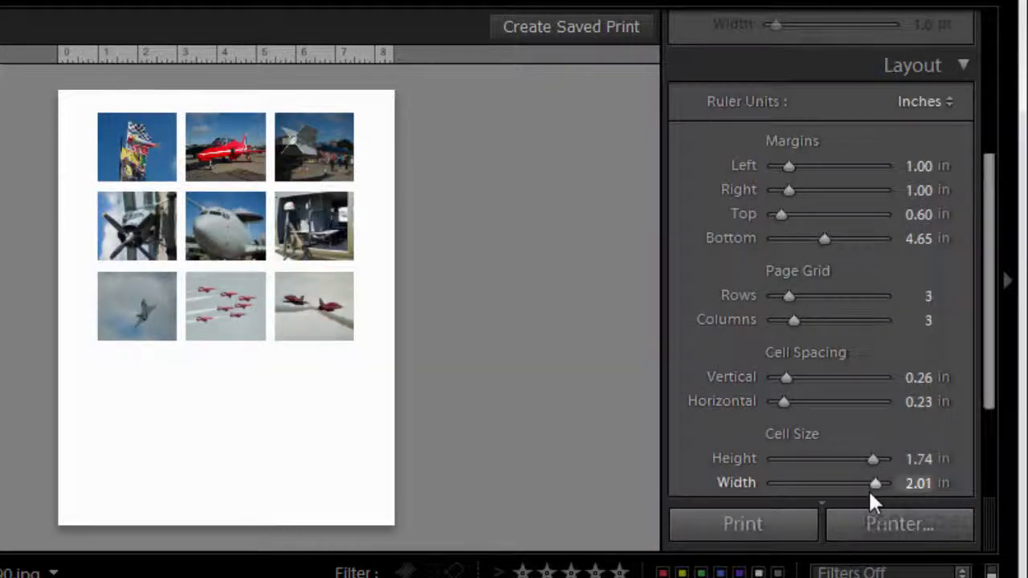
pyautogui.moveTo(870, 456); pyautogui.dragTo(870, 454)
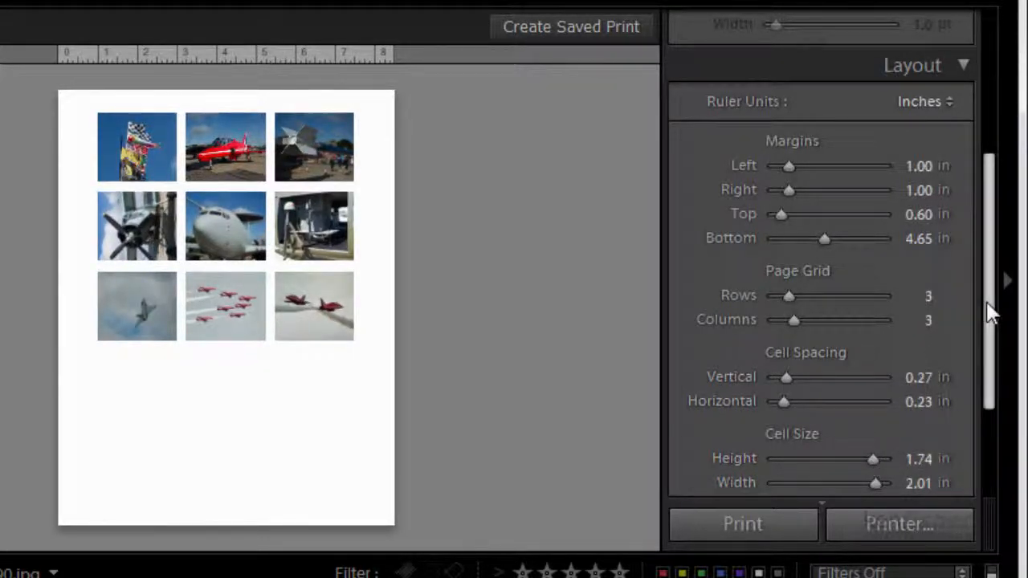
# Step: Make the grid cells square, with about 0.11 in vertical spacing and a bottom margin of 4.05 in
pyautogui.moveTo(987, 306); pyautogui.dragTo(987, 359)
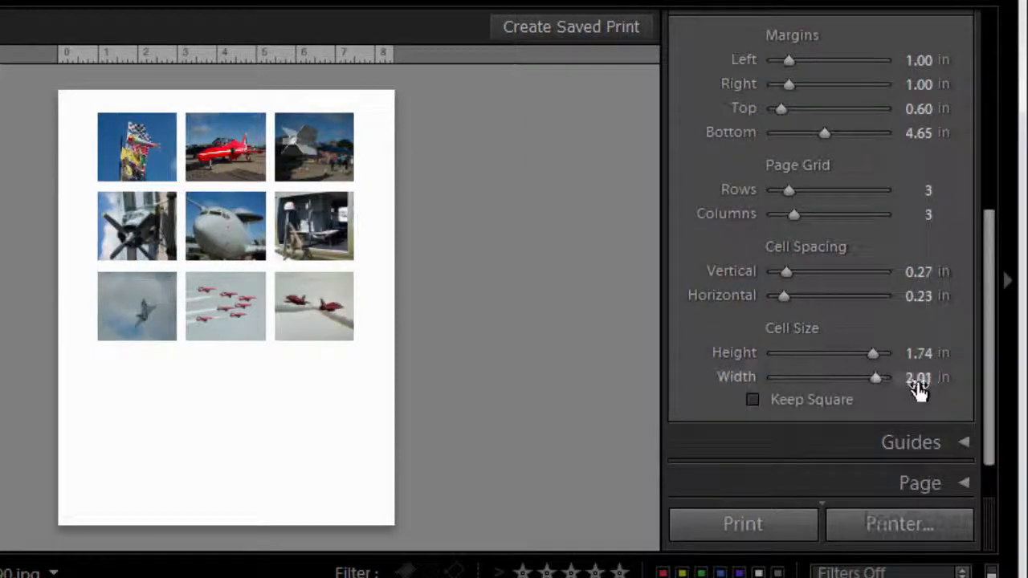
pyautogui.click(753, 398)
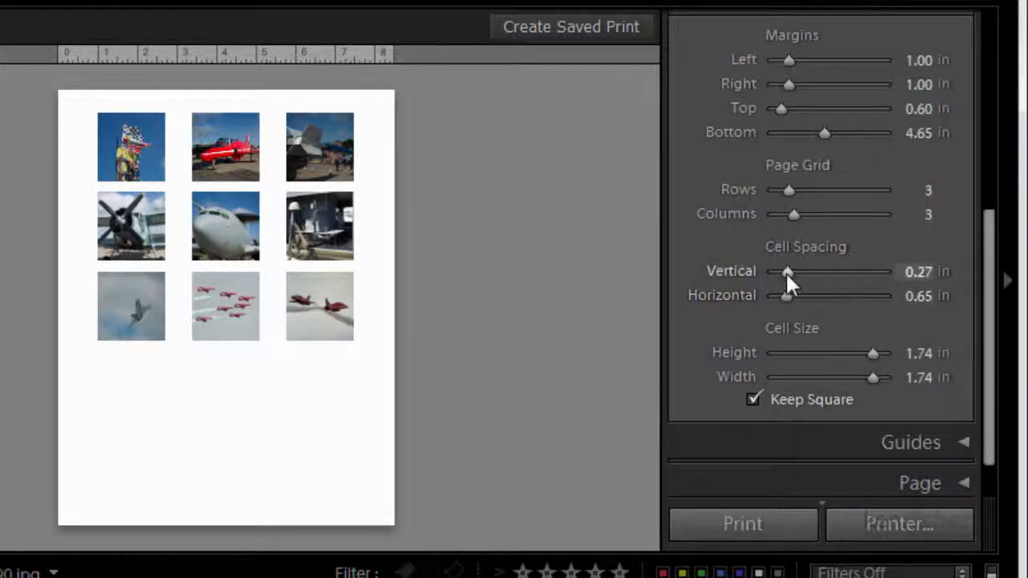
pyautogui.moveTo(785, 270); pyautogui.dragTo(779, 295)
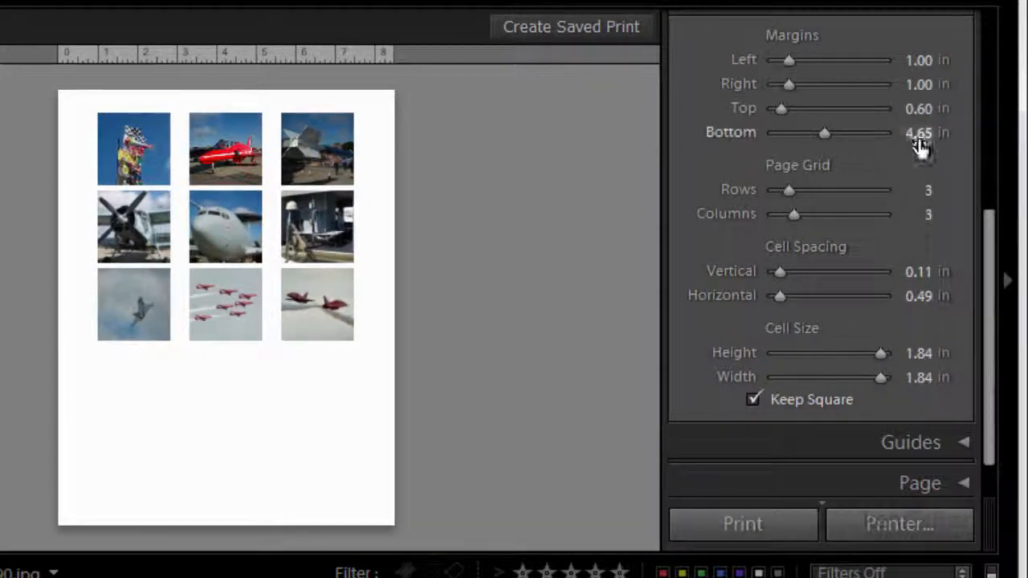
pyautogui.moveTo(781, 103); pyautogui.dragTo(818, 133)
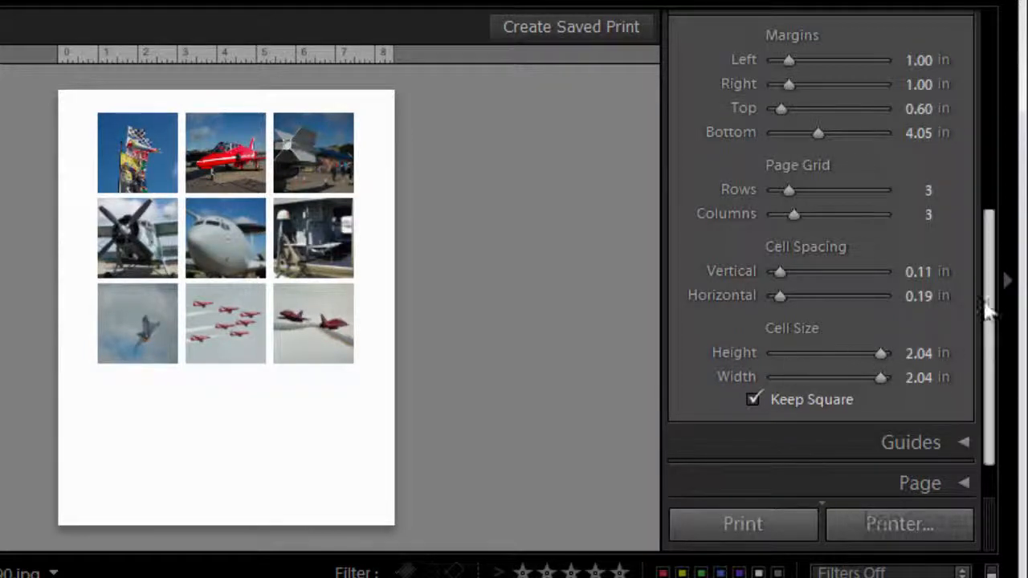
# Step: Turn on the page background colour and set it to black
pyautogui.moveTo(990, 257); pyautogui.dragTo(986, 305)
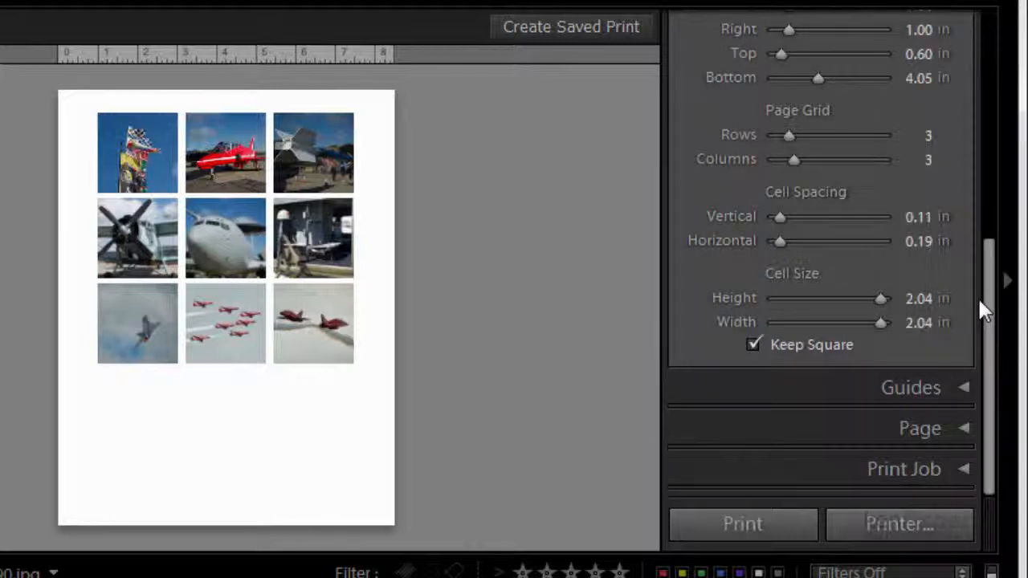
pyautogui.click(962, 430)
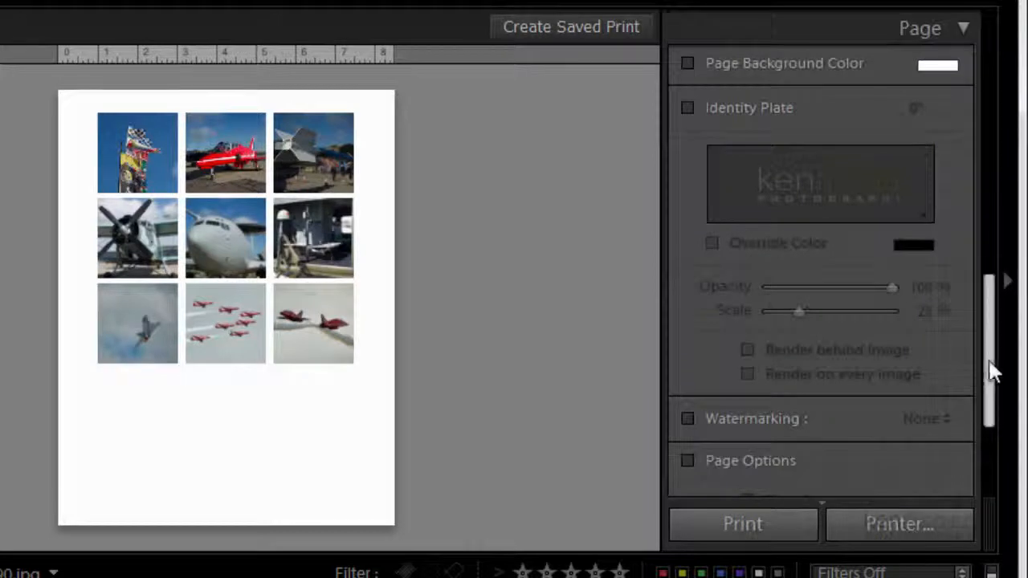
pyautogui.moveTo(989, 386); pyautogui.dragTo(990, 350)
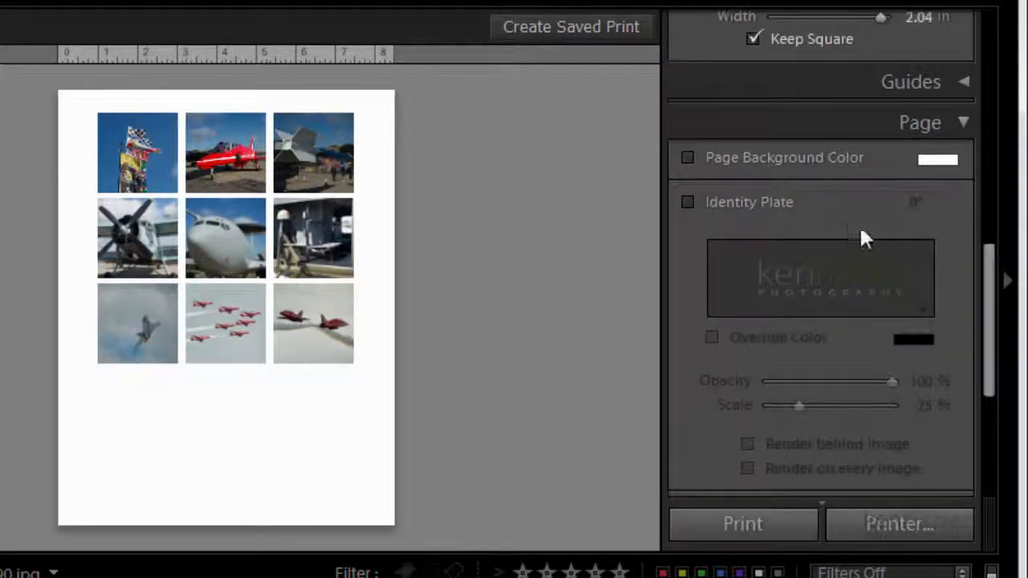
pyautogui.click(688, 158)
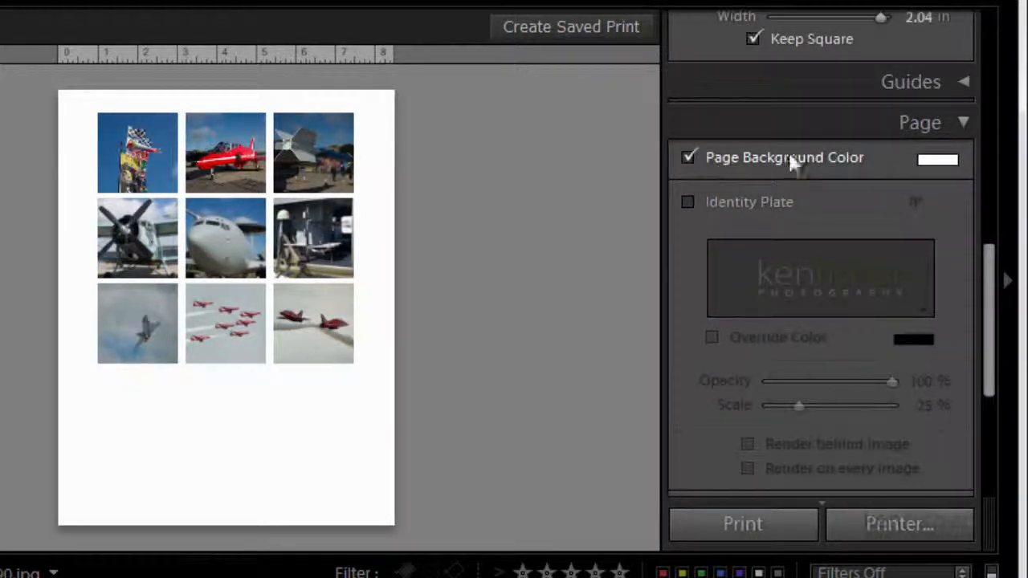
pyautogui.click(939, 162)
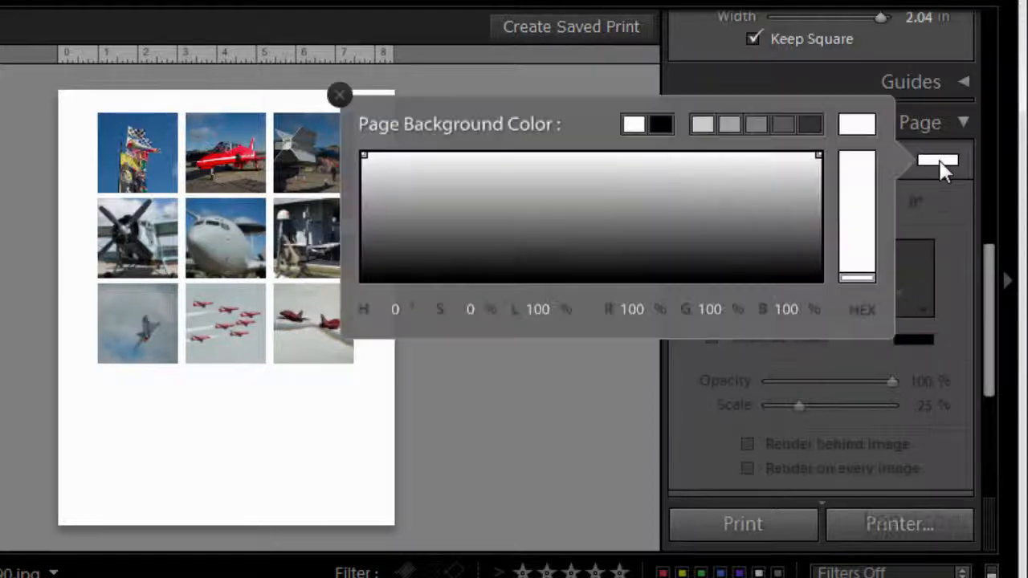
pyautogui.click(663, 123)
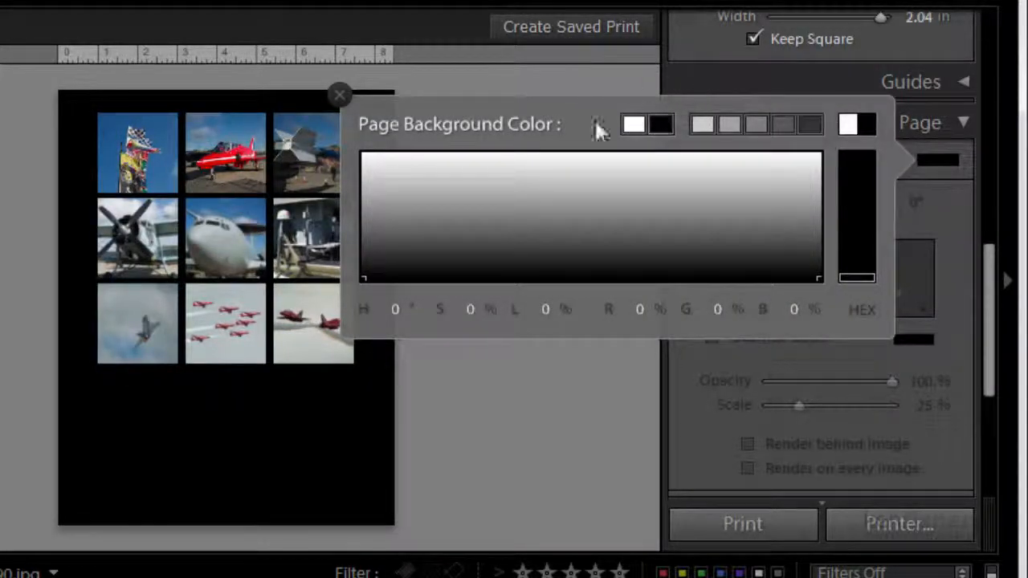
pyautogui.click(340, 94)
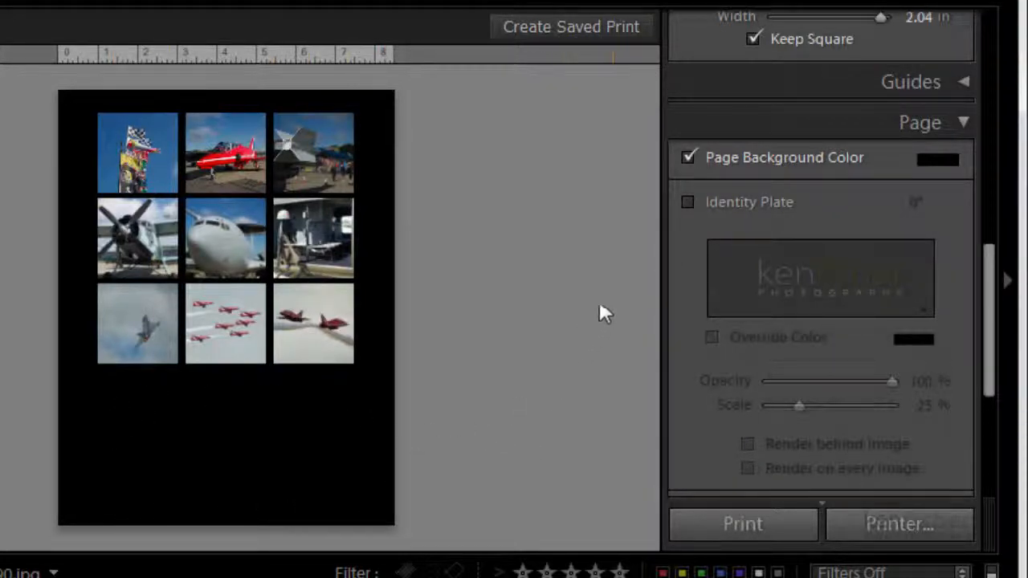
# Step: Enable the identity plate, move it into the empty area below the photo grid and enlarge it to 41% scale
pyautogui.click(688, 201)
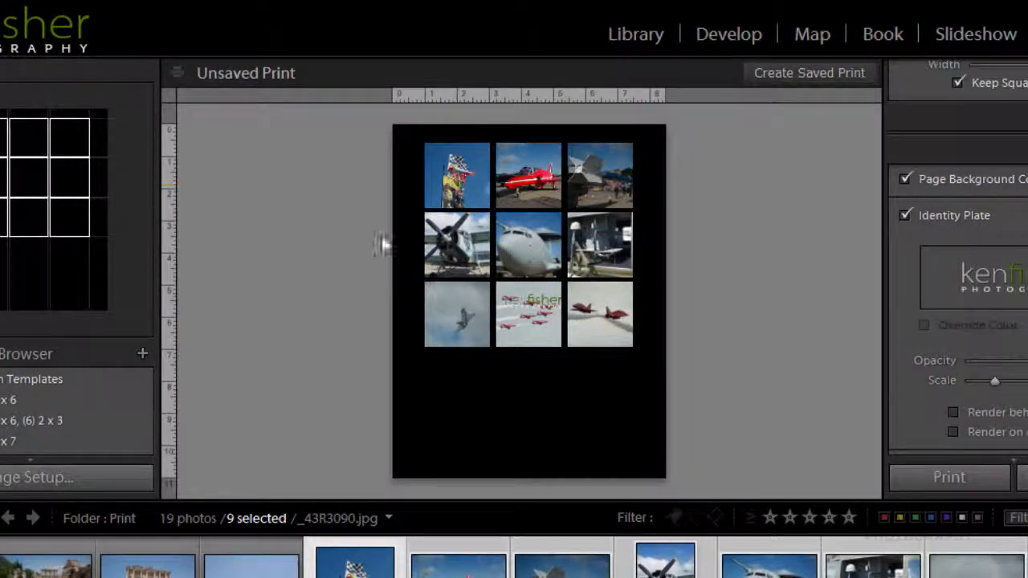
pyautogui.click(543, 299)
pyautogui.moveTo(543, 299); pyautogui.dragTo(555, 410)
pyautogui.click(605, 450)
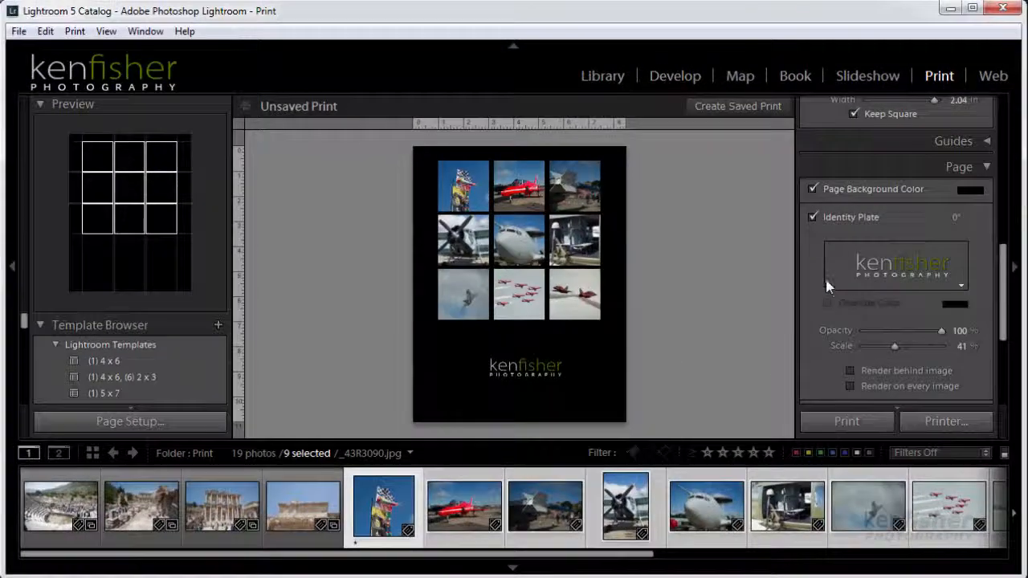
# Step: Replace the identity plate graphic with the raf wadd image from the Identity Plate folder
pyautogui.click(961, 284)
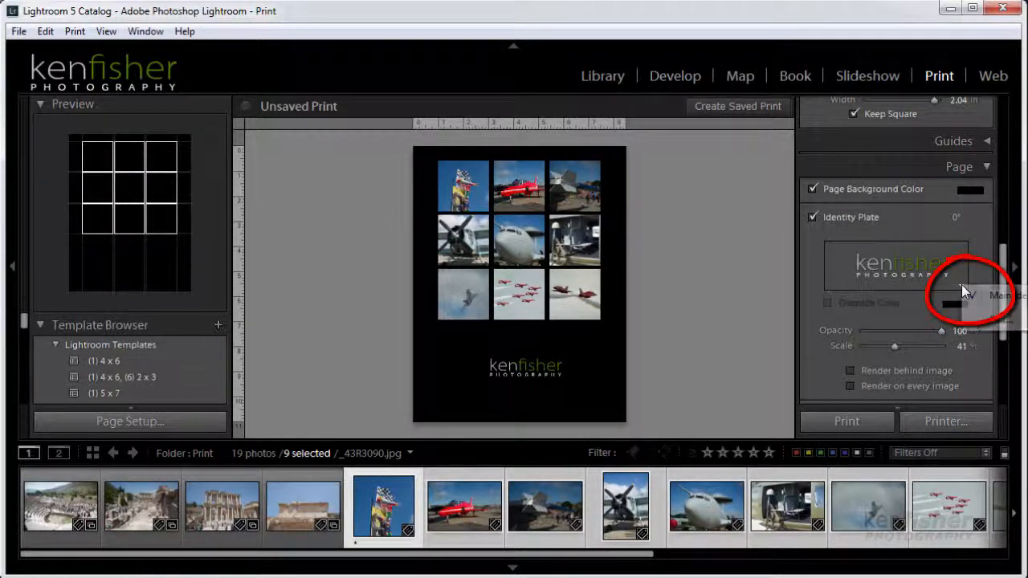
pyautogui.click(1003, 321)
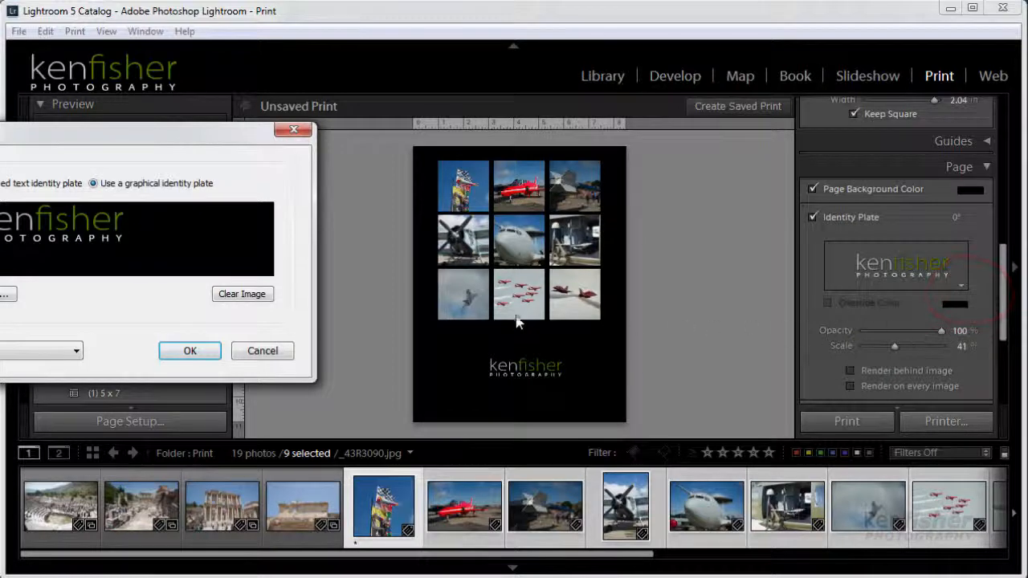
pyautogui.moveTo(109, 142); pyautogui.dragTo(344, 144)
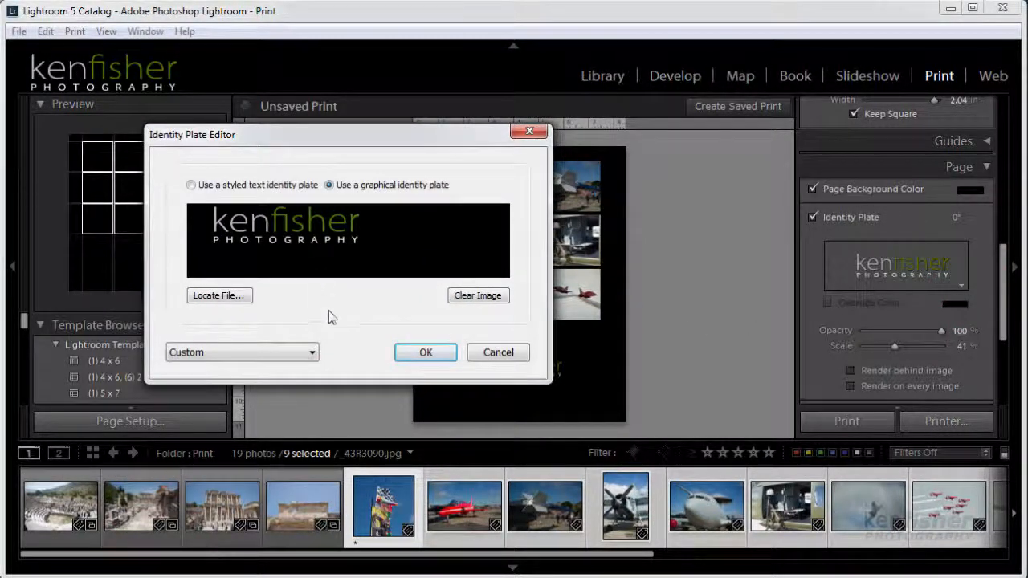
pyautogui.click(218, 295)
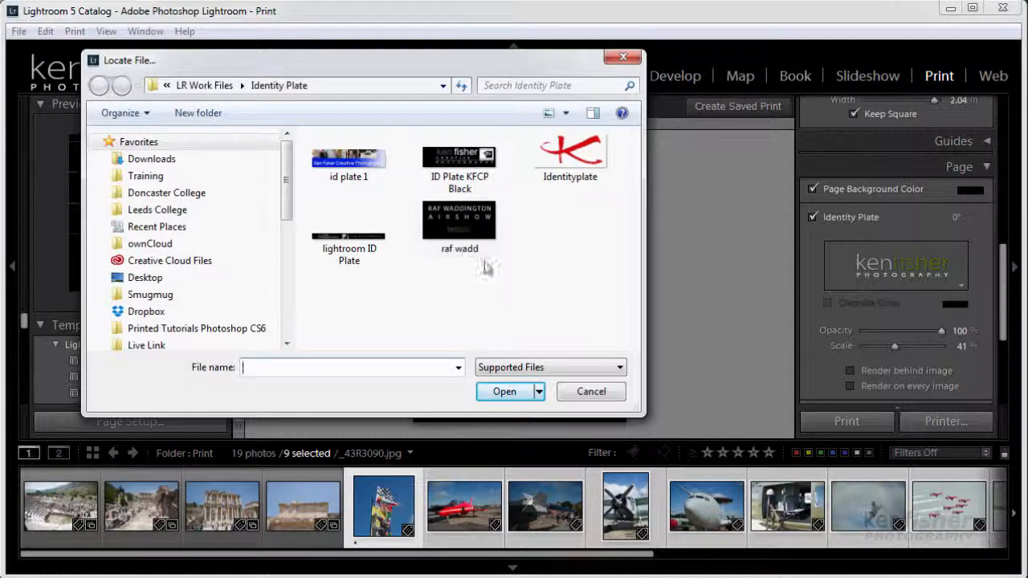
pyautogui.click(456, 227)
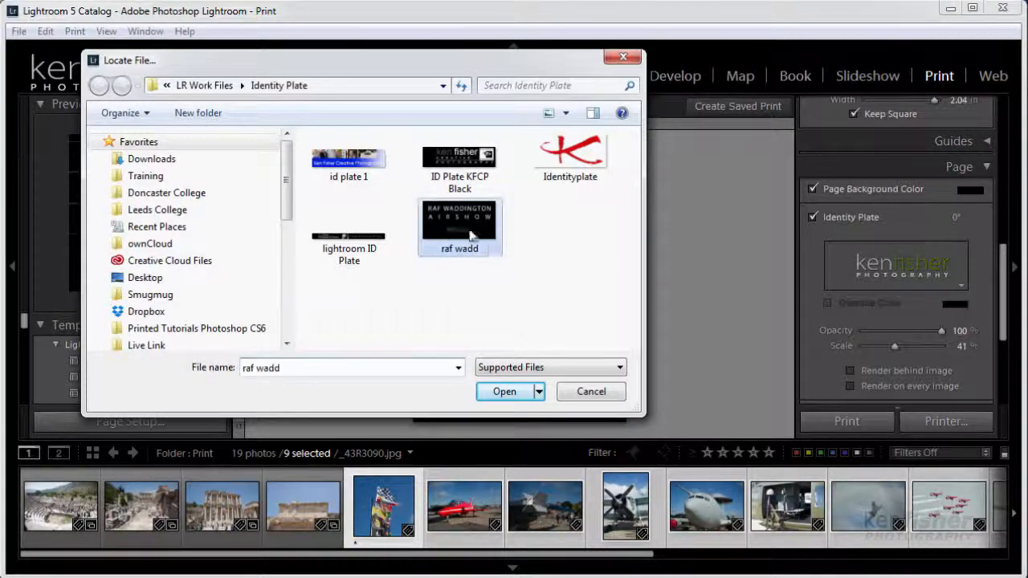
pyautogui.click(501, 390)
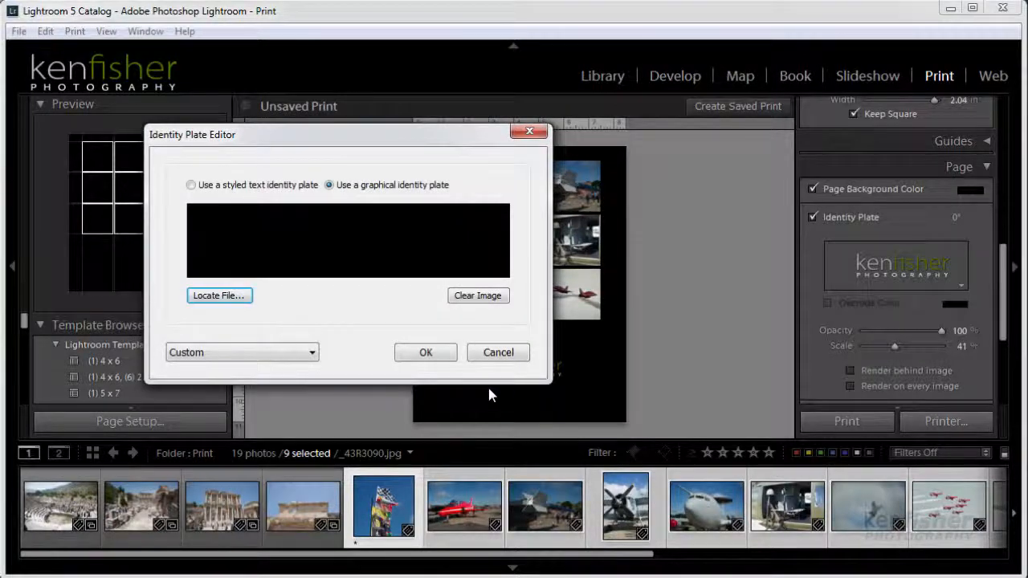
pyautogui.click(424, 352)
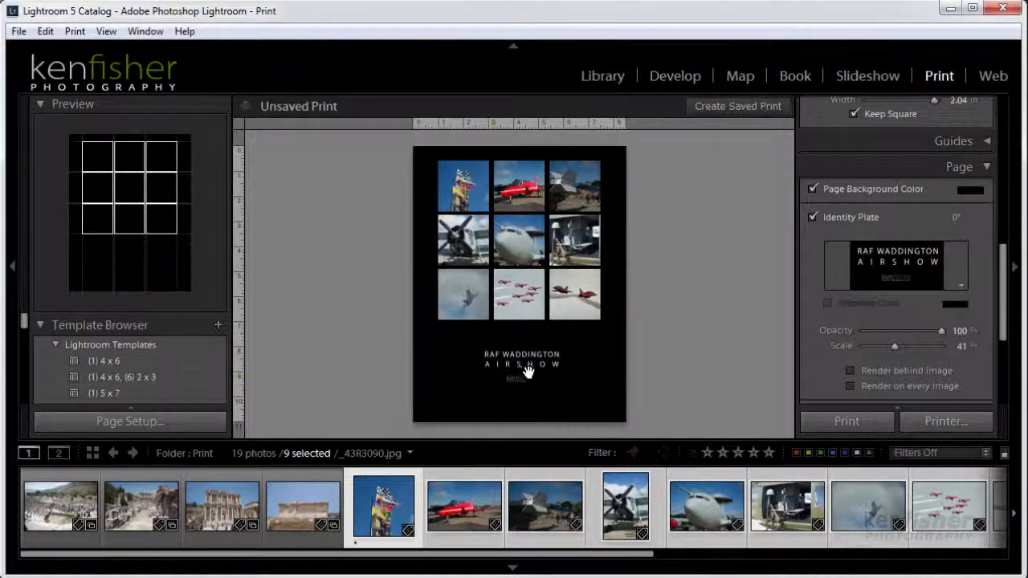
# Step: Enlarge the RAF Waddington Airshow plate to about 74% scale and centre it below the grid, matching the grid's width
pyautogui.moveTo(526, 368); pyautogui.dragTo(496, 358)
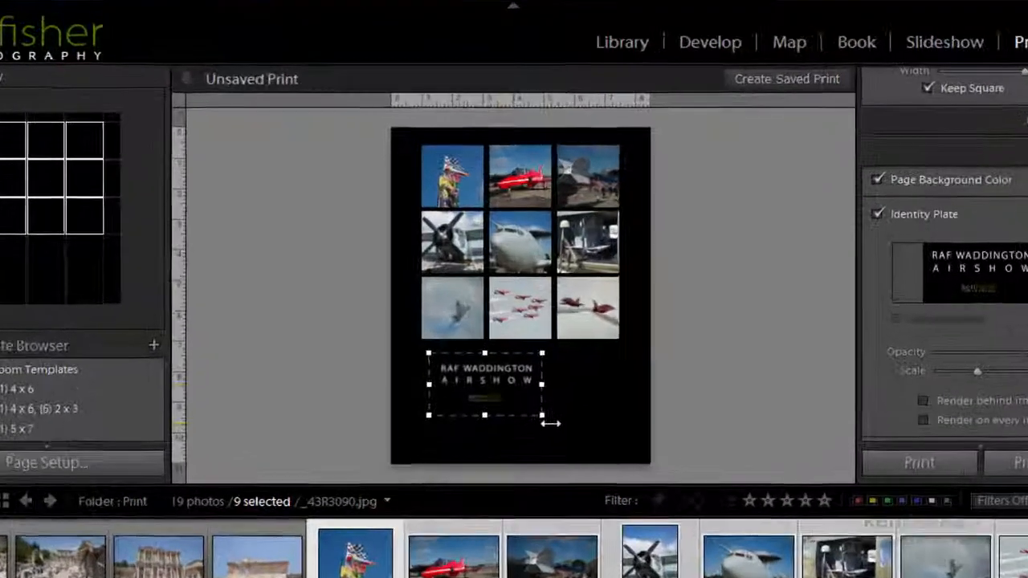
pyautogui.moveTo(550, 423); pyautogui.dragTo(620, 457)
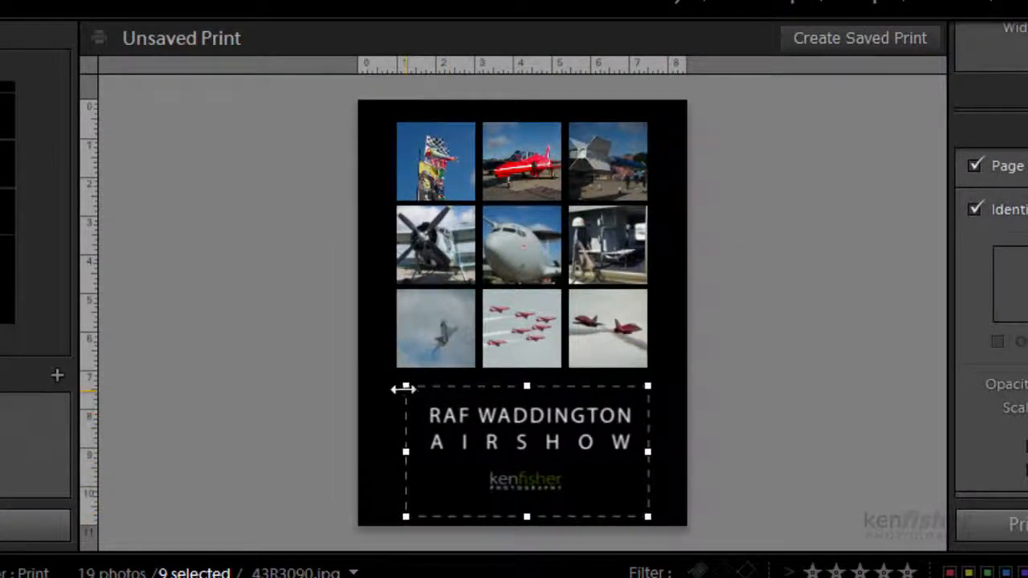
pyautogui.moveTo(397, 385); pyautogui.dragTo(394, 379)
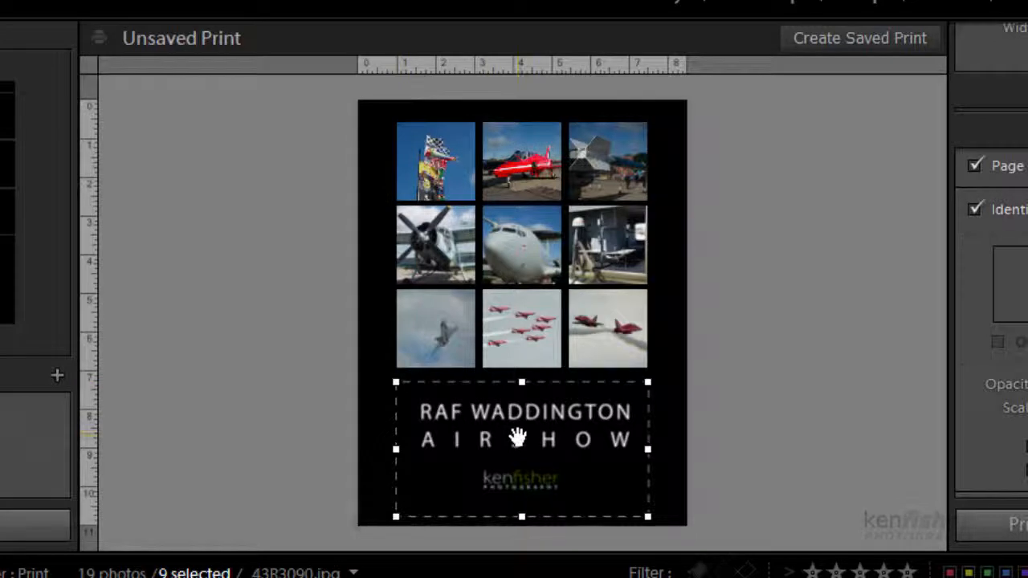
pyautogui.moveTo(518, 434); pyautogui.dragTo(519, 438)
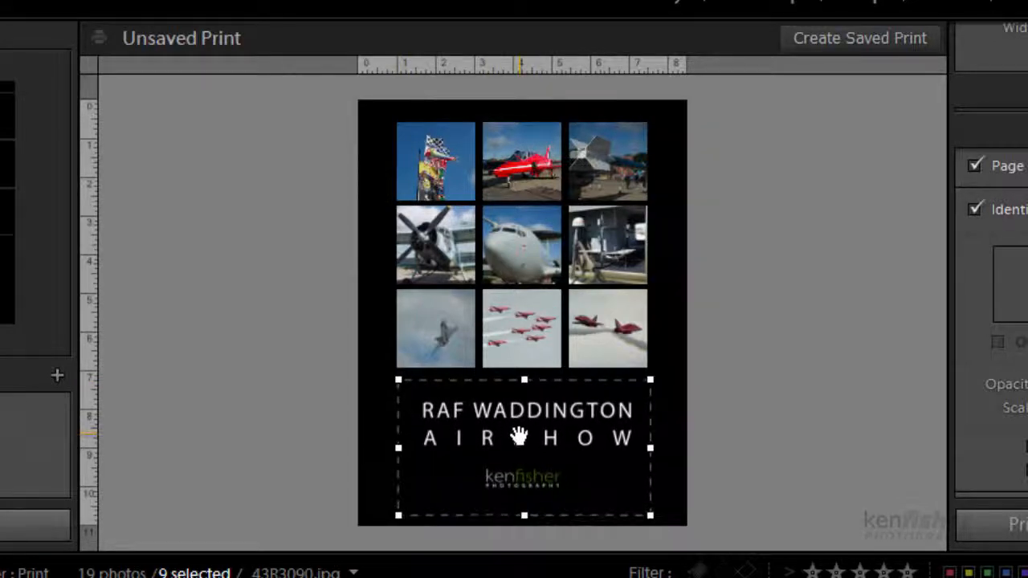
pyautogui.click(674, 462)
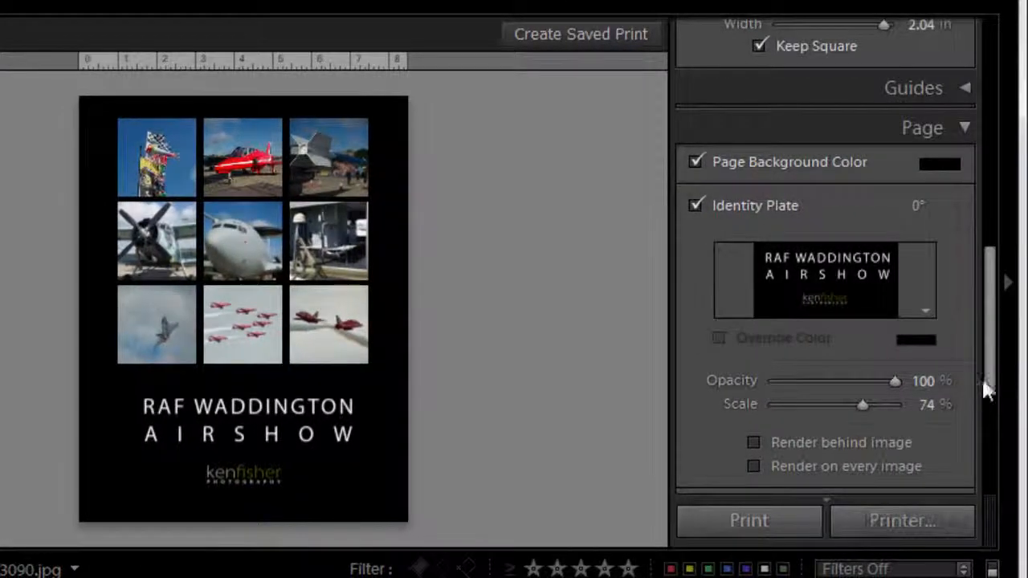
# Step: Add a white stroke border 0.4 pt wide around the photos
pyautogui.moveTo(984, 381)
pyautogui.mouseDown()
pyautogui.moveTo(991, 153)
pyautogui.moveTo(990, 184)
pyautogui.moveTo(990, 153)
pyautogui.moveTo(992, 165)
pyautogui.mouseUp()
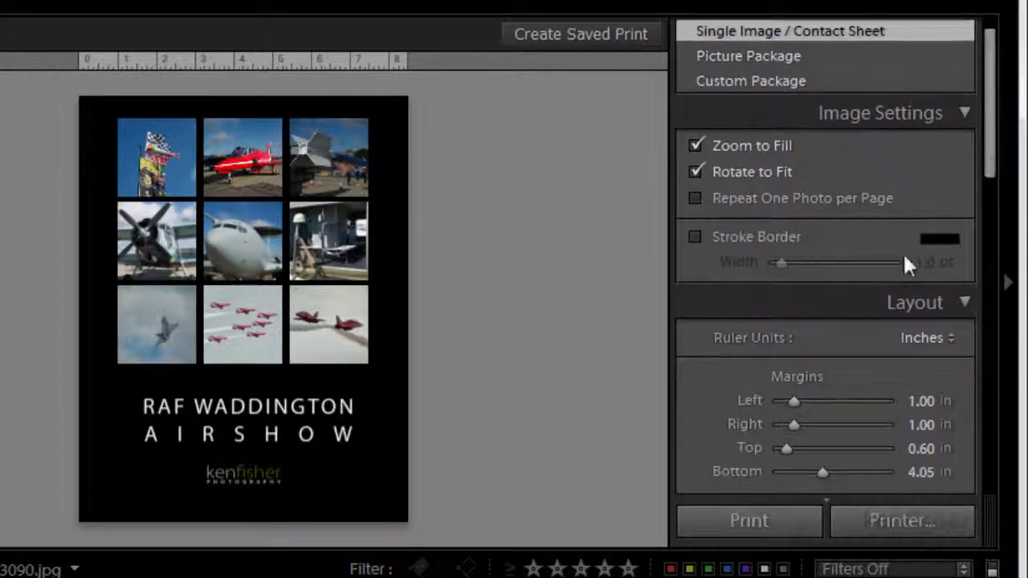
pyautogui.click(696, 236)
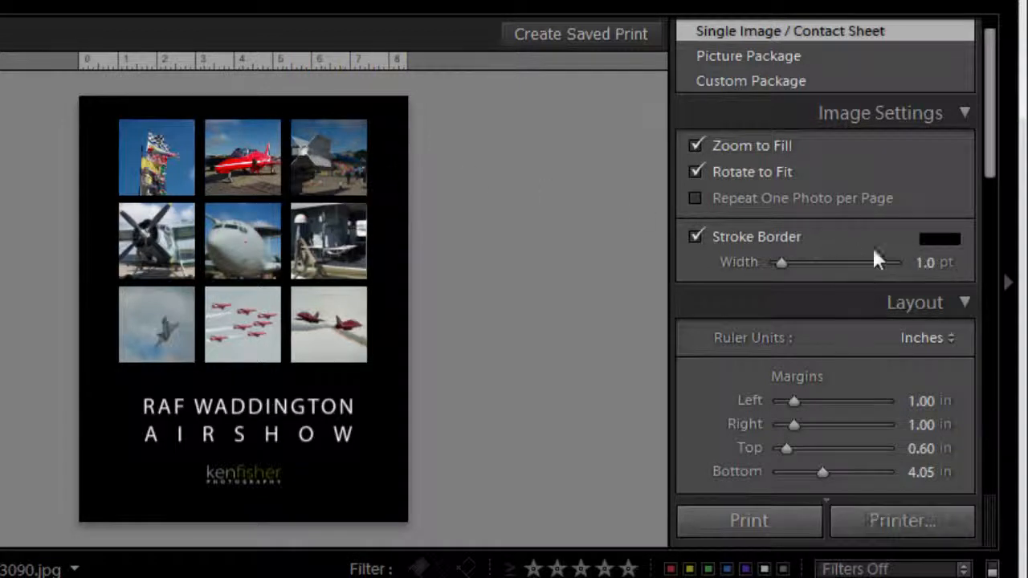
pyautogui.click(939, 239)
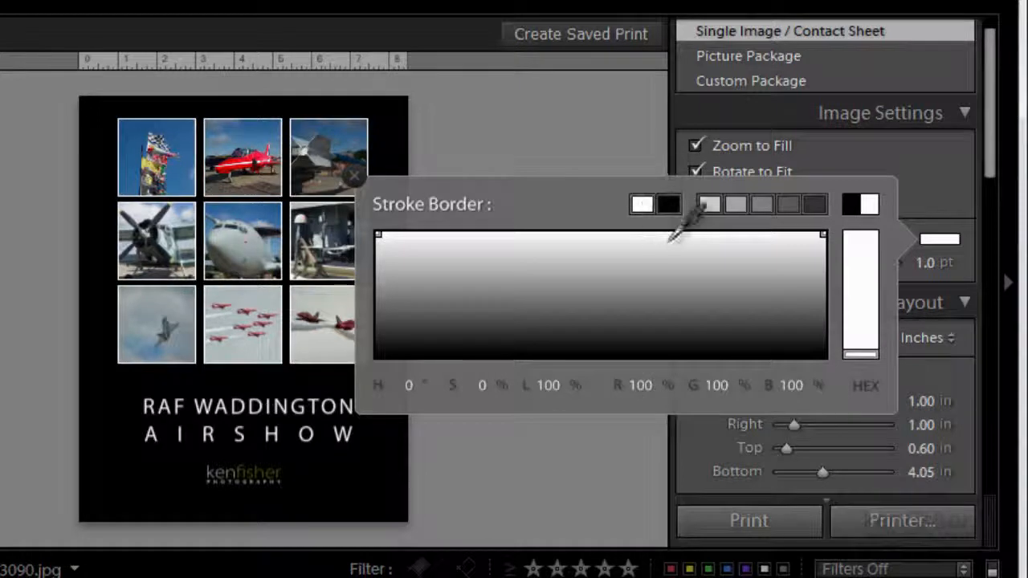
pyautogui.click(357, 175)
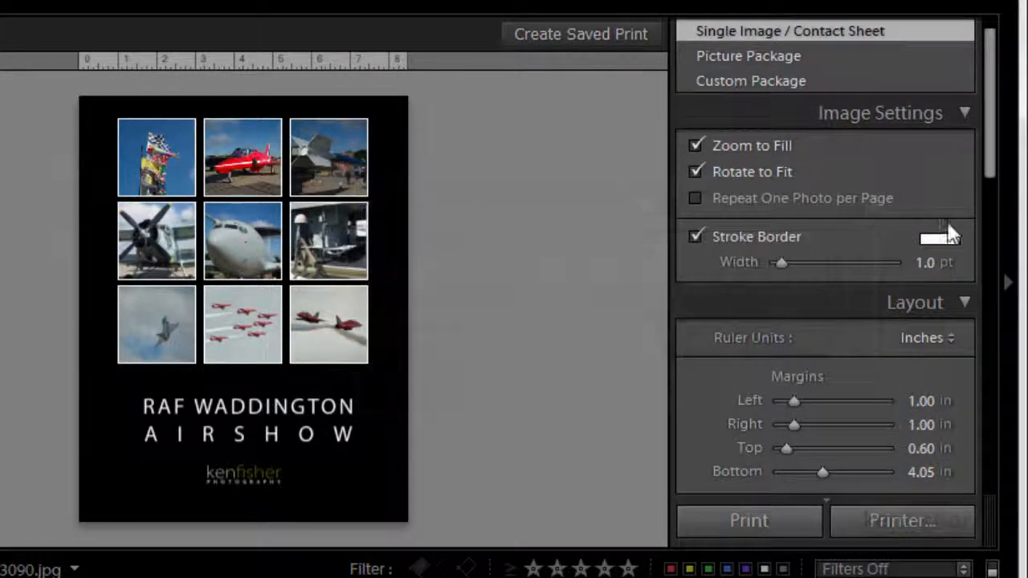
pyautogui.moveTo(781, 262)
pyautogui.mouseDown()
pyautogui.moveTo(843, 264)
pyautogui.moveTo(779, 281)
pyautogui.mouseUp()
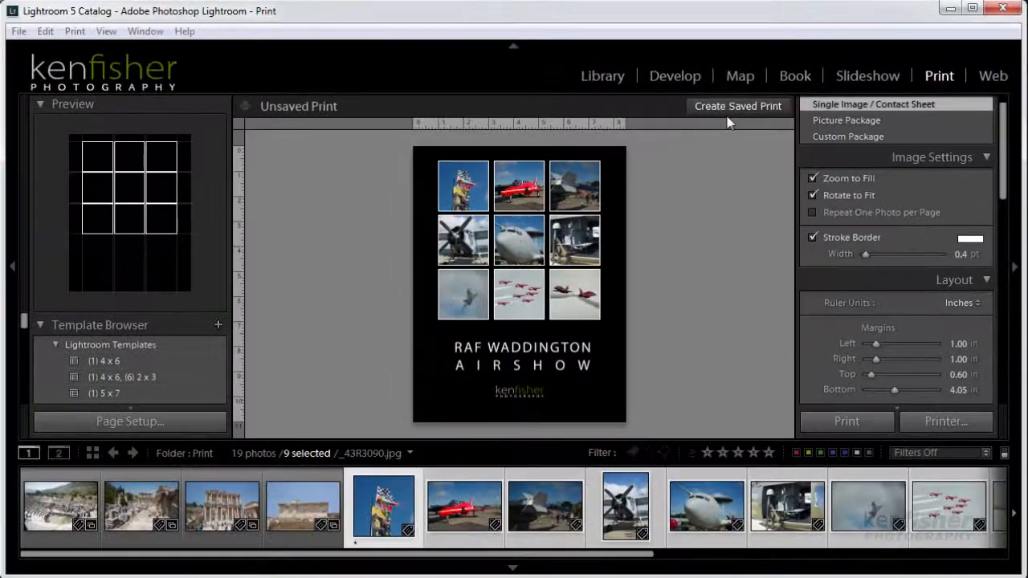
# Step: Save the layout as a print named Waddington that includes only the used photos
pyautogui.click(553, 165)
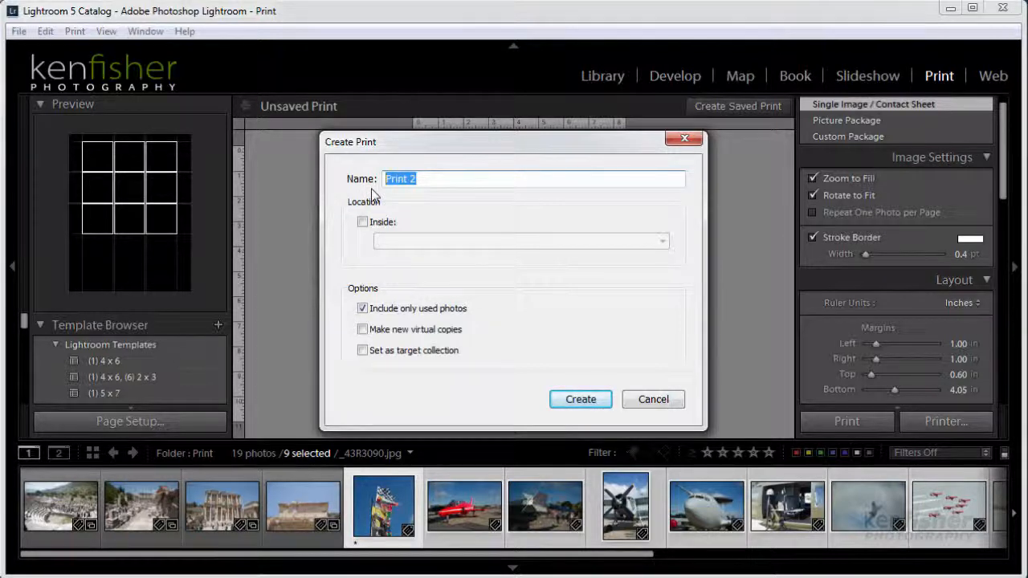
pyautogui.write('Wadd')
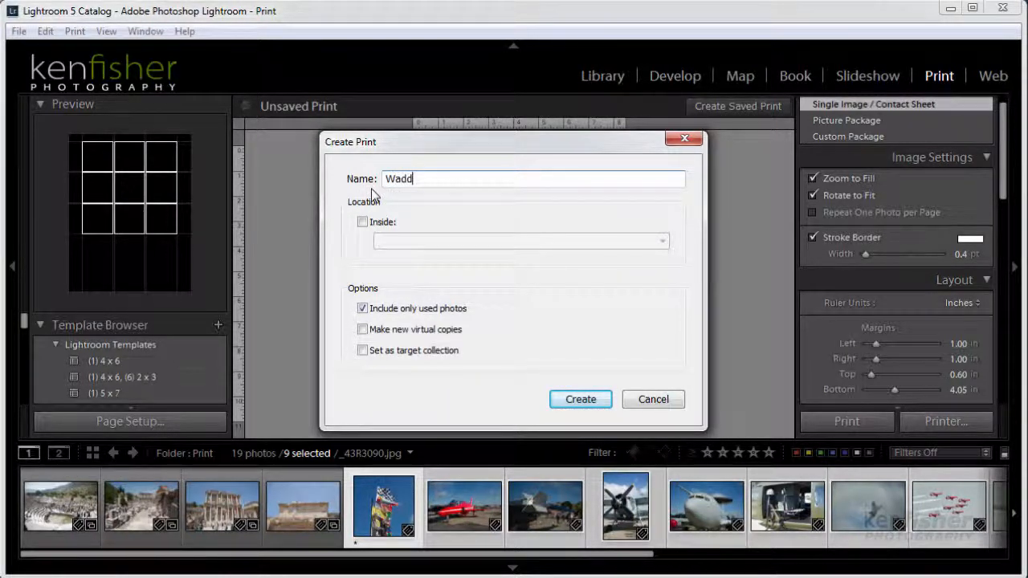
pyautogui.write('ington')
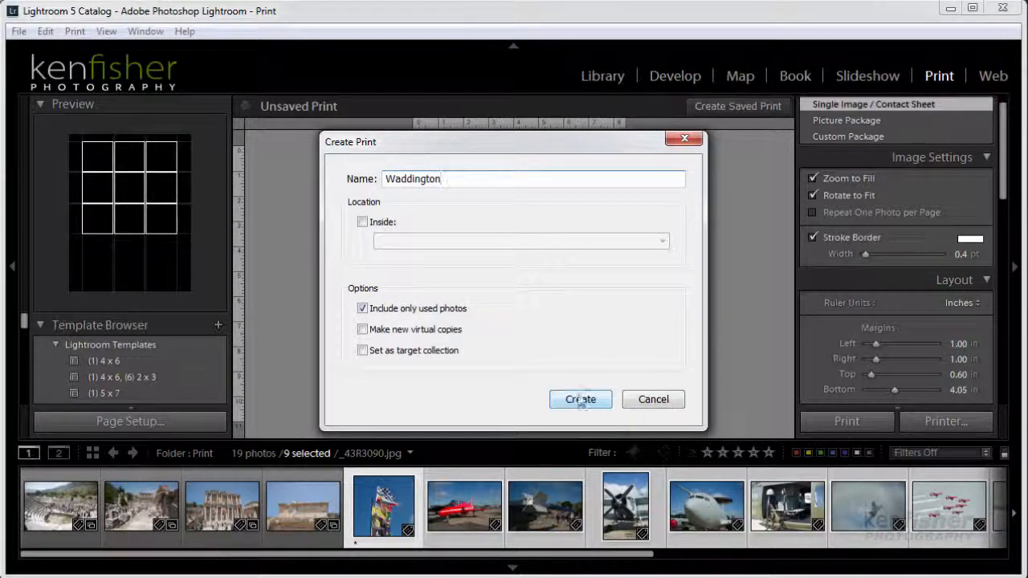
pyautogui.click(580, 400)
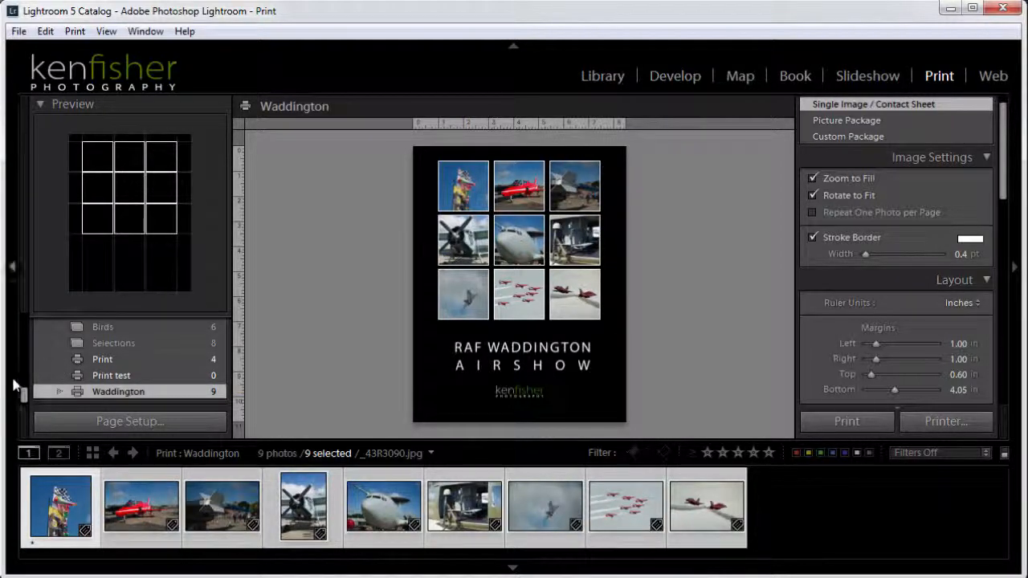
# Step: Save the print layout as a new template named Waddington in the User Templates folder
pyautogui.moveTo(23, 399)
pyautogui.mouseDown()
pyautogui.moveTo(21, 367)
pyautogui.moveTo(8, 400)
pyautogui.mouseUp()
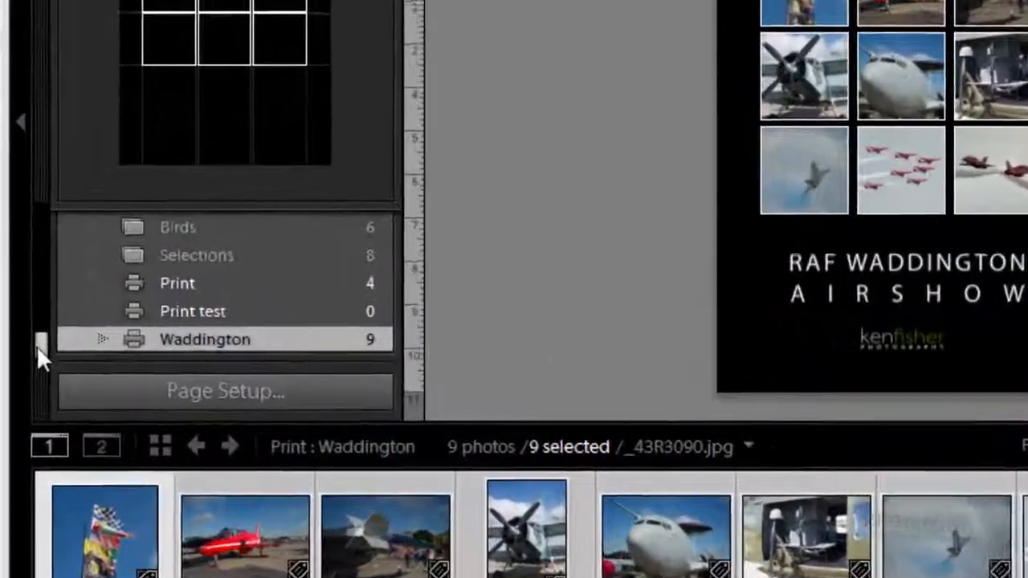
pyautogui.moveTo(22, 395); pyautogui.dragTo(23, 374)
pyautogui.moveTo(38, 297); pyautogui.dragTo(23, 194)
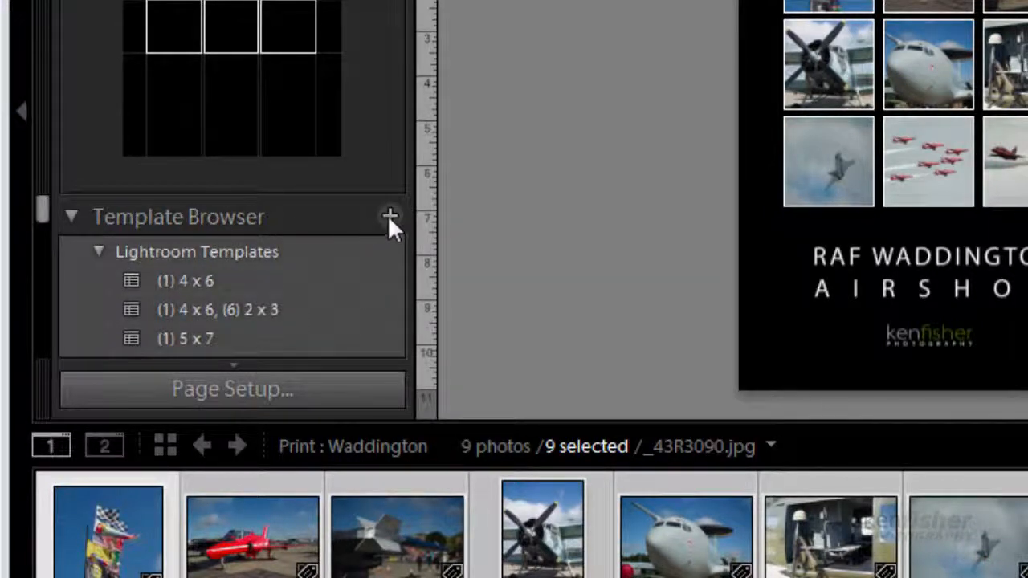
pyautogui.click(390, 216)
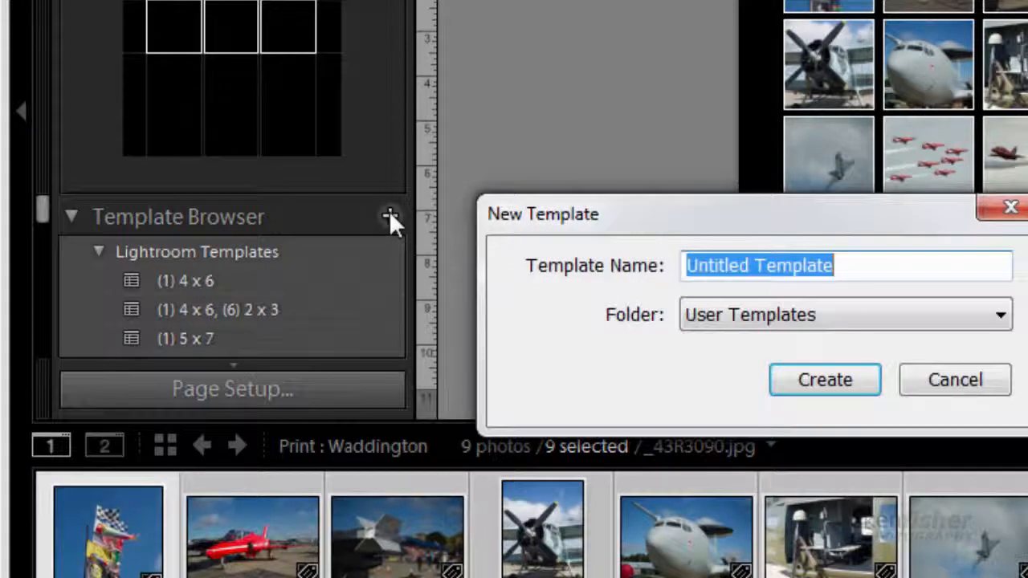
pyautogui.moveTo(879, 269); pyautogui.dragTo(661, 257)
pyautogui.write('W')
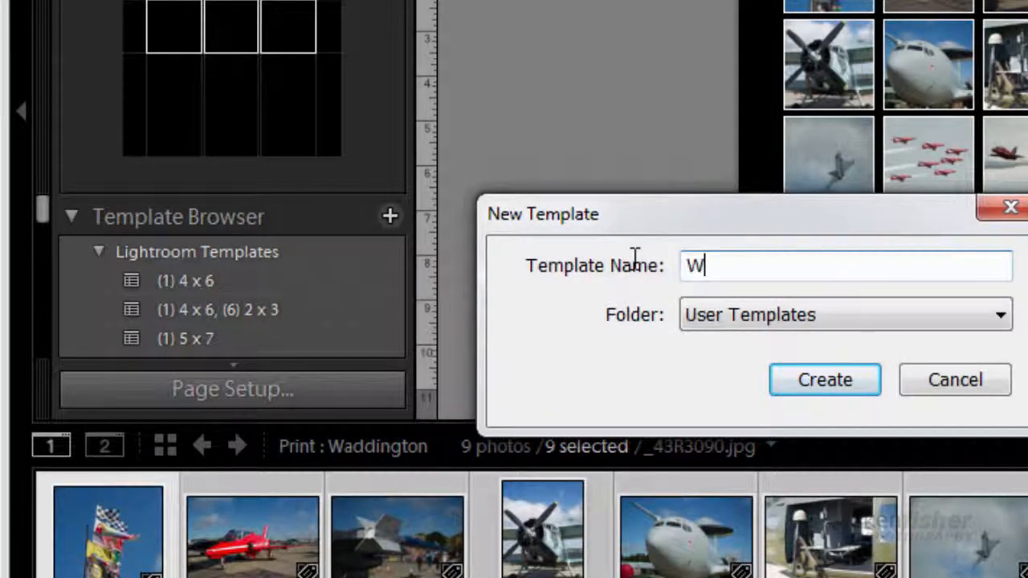
pyautogui.write('ading')
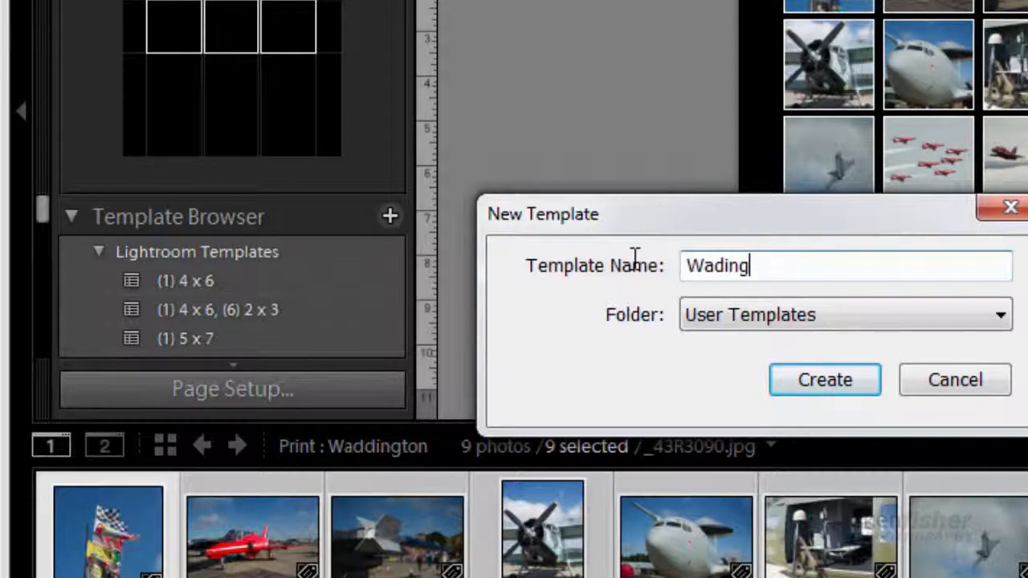
pyautogui.write('ton')
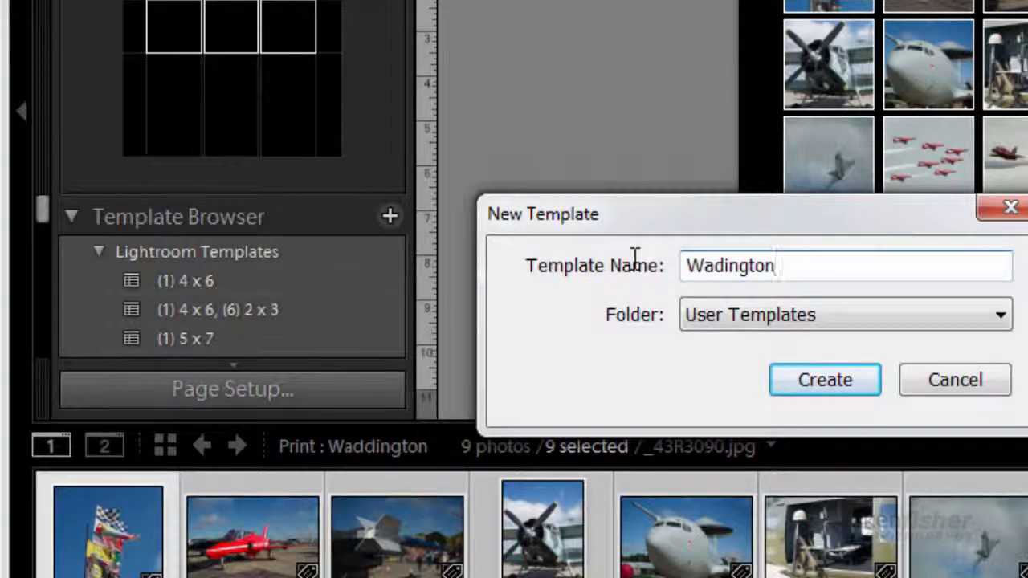
pyautogui.click(727, 265)
pyautogui.write('d')
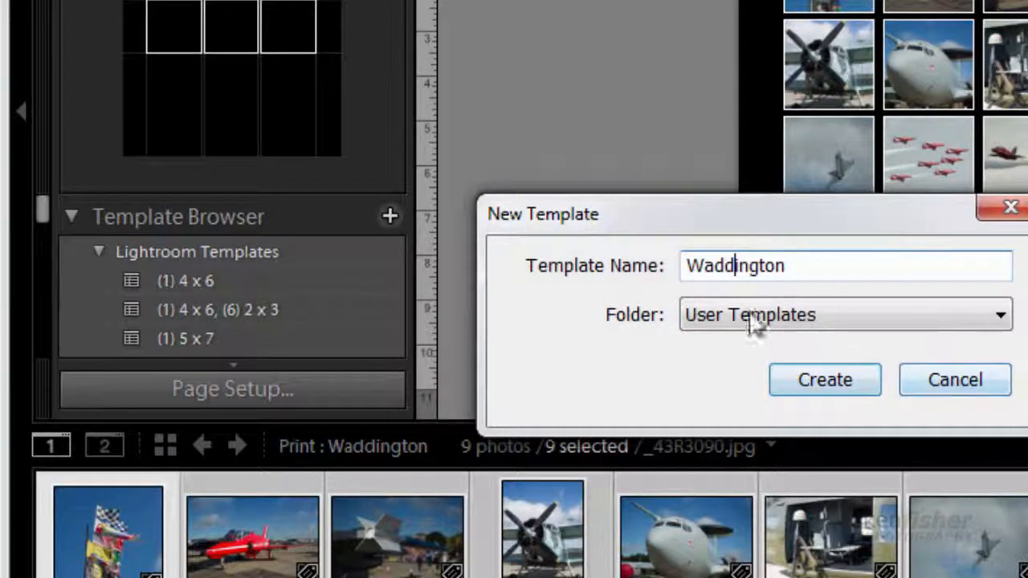
pyautogui.click(830, 386)
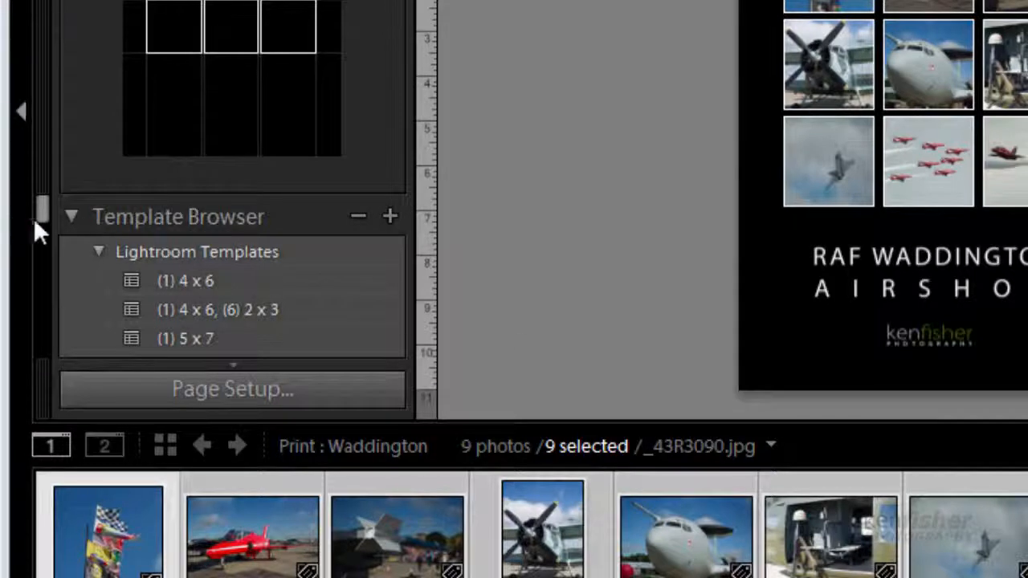
pyautogui.moveTo(45, 208); pyautogui.dragTo(37, 303)
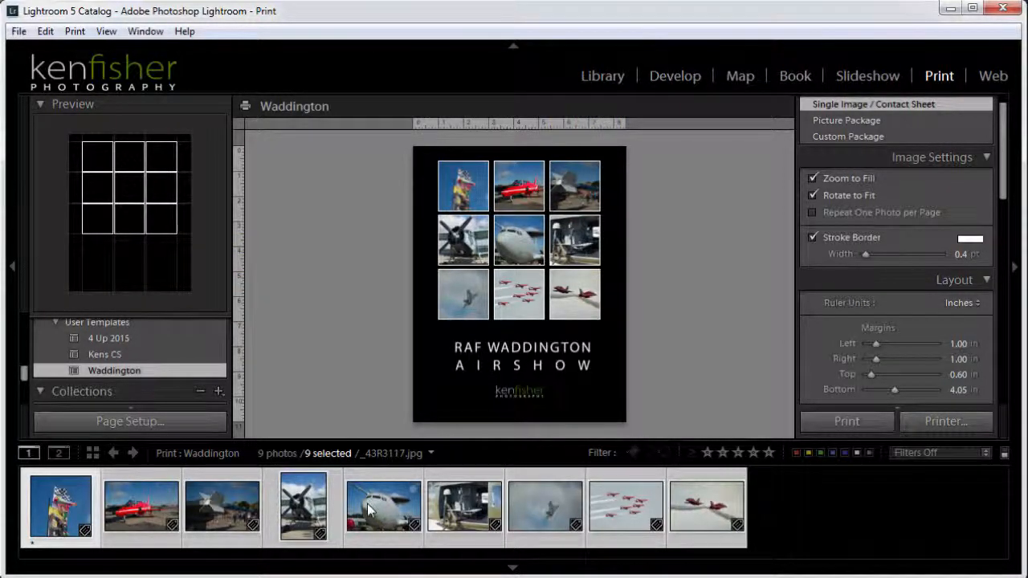
# Step: Remove the propeller aircraft photo from the selection used in the grid and add it back
pyautogui.keyDown('ctrl'); pyautogui.click(304, 511); pyautogui.keyUp('ctrl')
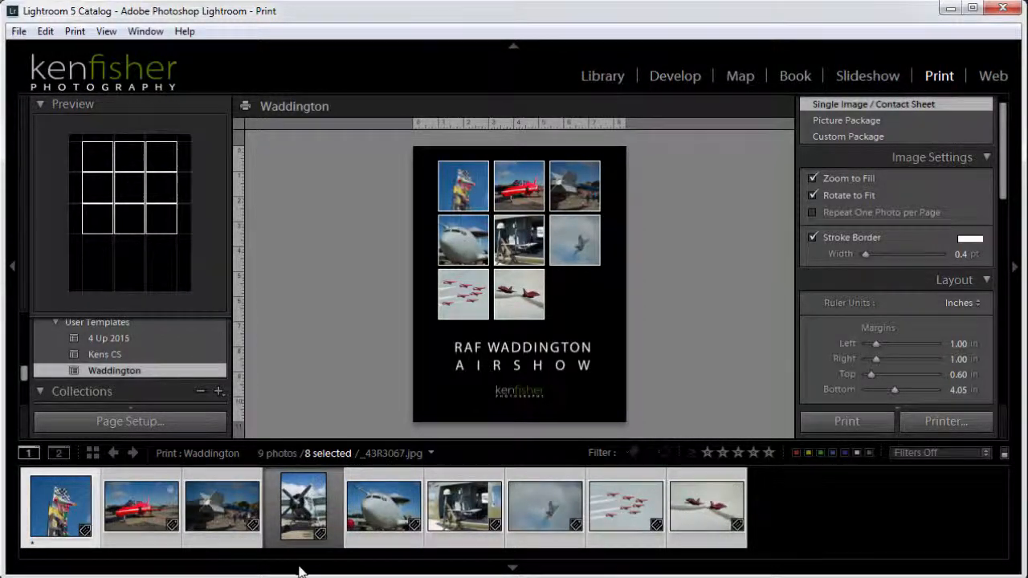
pyautogui.keyDown('ctrl'); pyautogui.click(313, 523); pyautogui.keyUp('ctrl')
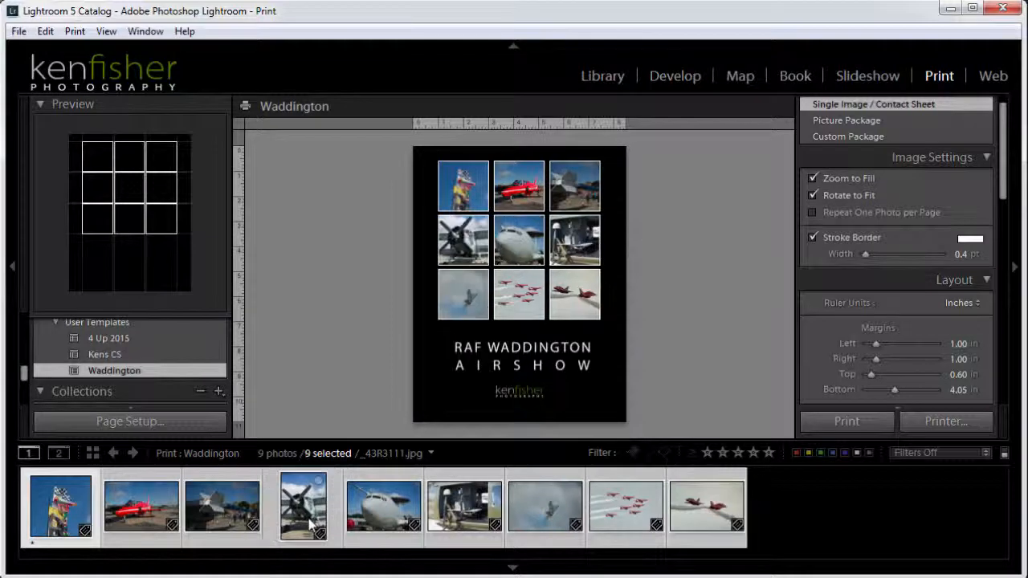